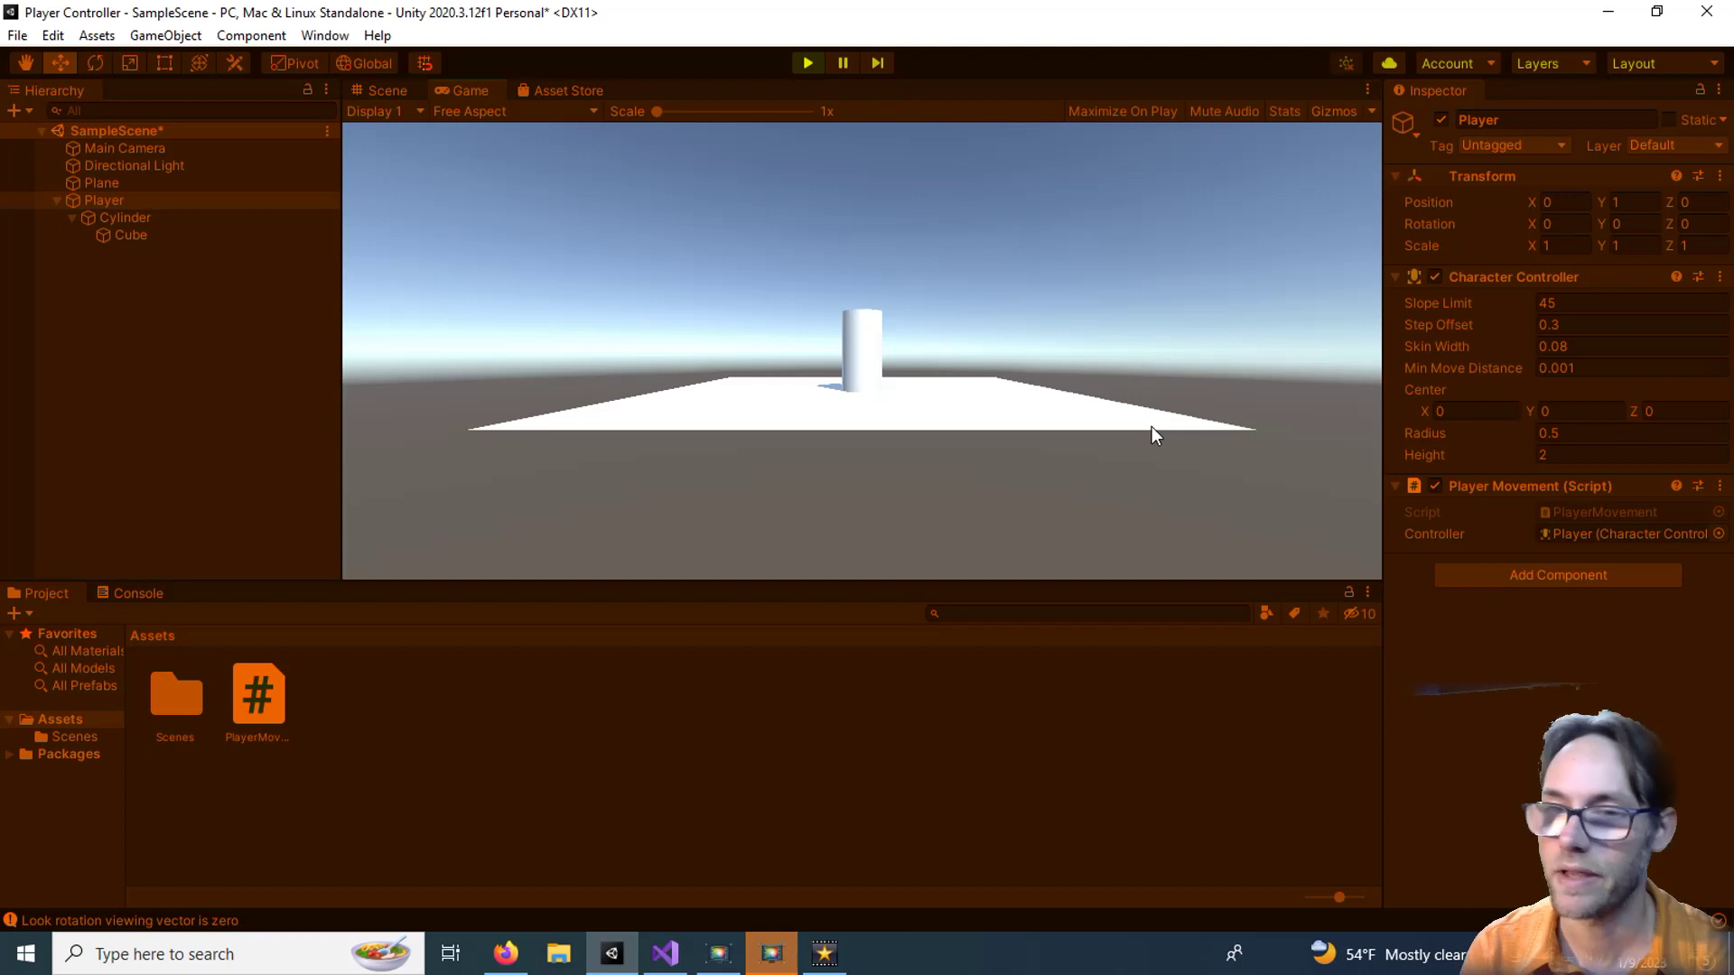
# In play mode, drive the Player left, back toward the camera, then right with A, S, D.
pyautogui.press('a')
pyautogui.press('s')
pyautogui.press('s')
pyautogui.press('d')
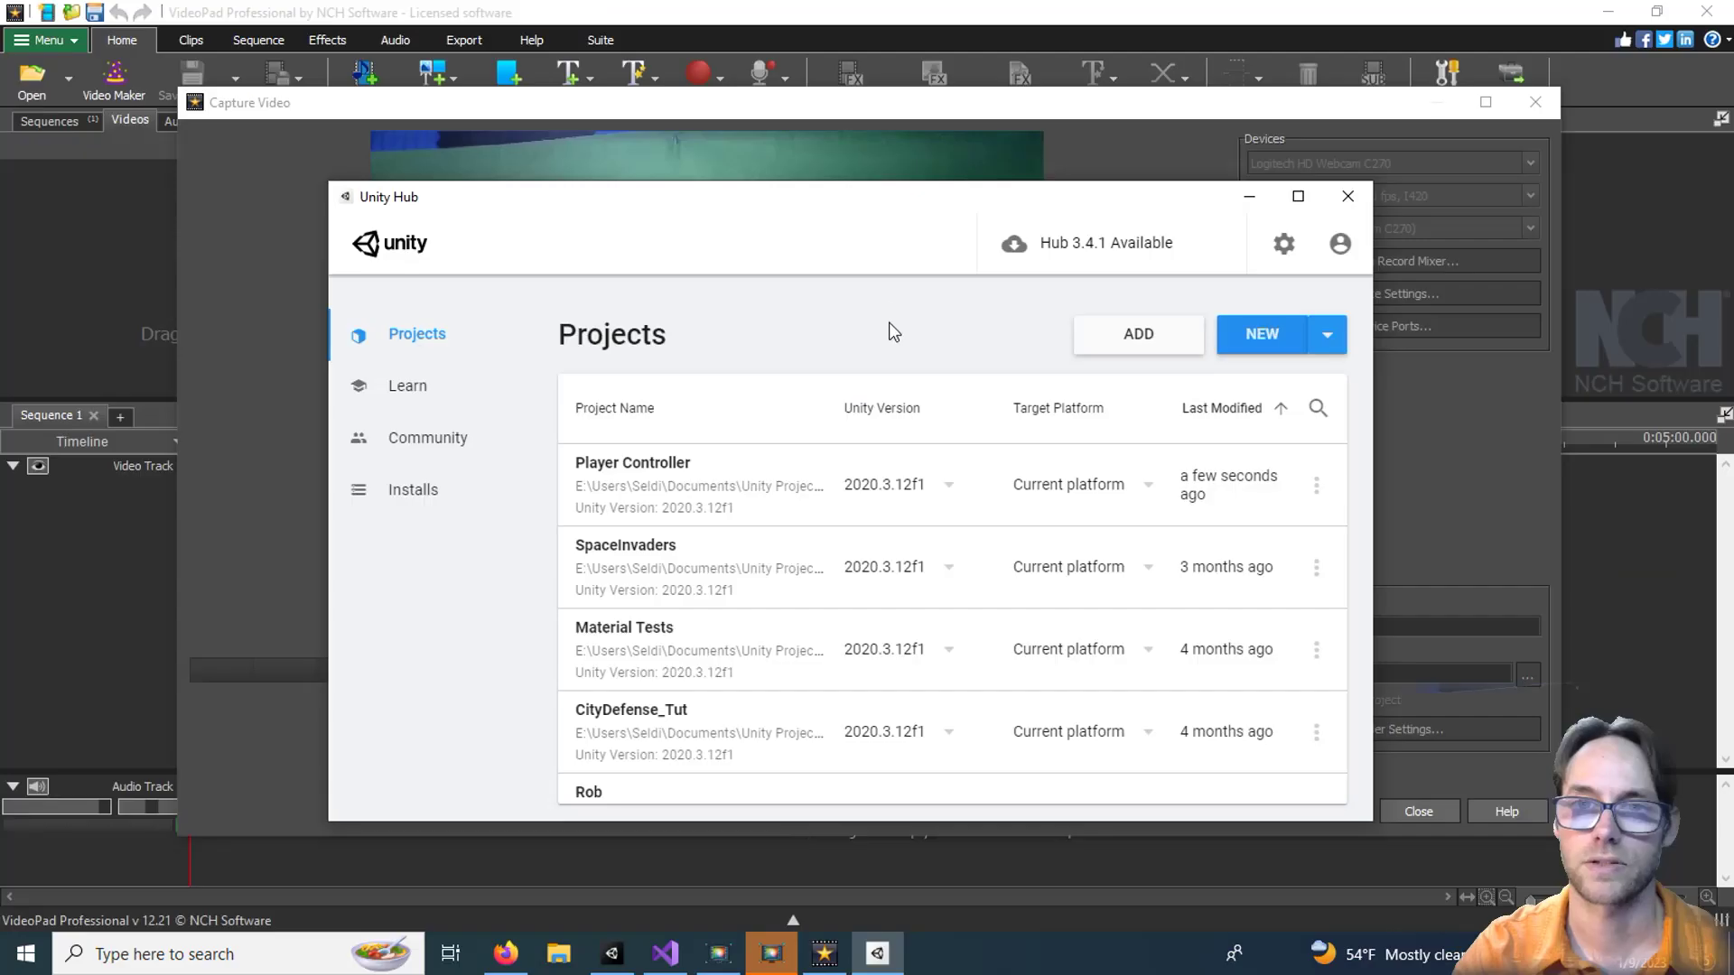
# Create a new 3D-template project named 'Character Controller Demo' in Unity Hub.
pyautogui.moveTo(811, 208)
pyautogui.mouseDown()
pyautogui.moveTo(824, 198)
pyautogui.moveTo(794, 184)
pyautogui.mouseUp()
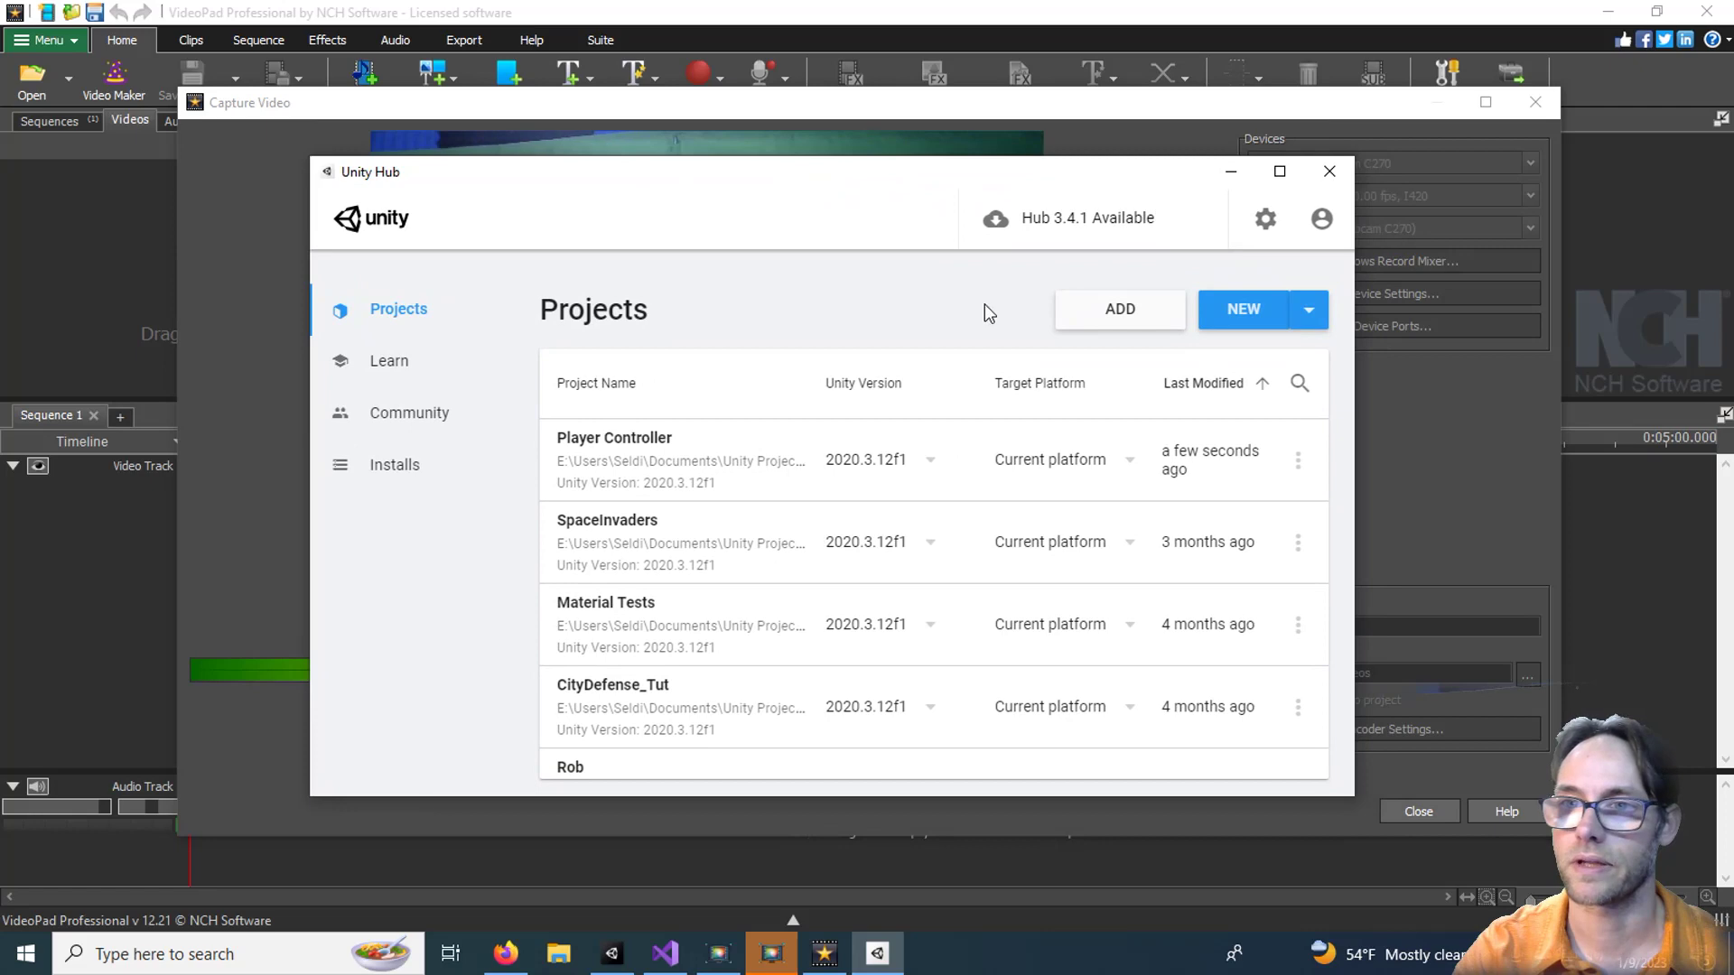
pyautogui.click(1253, 316)
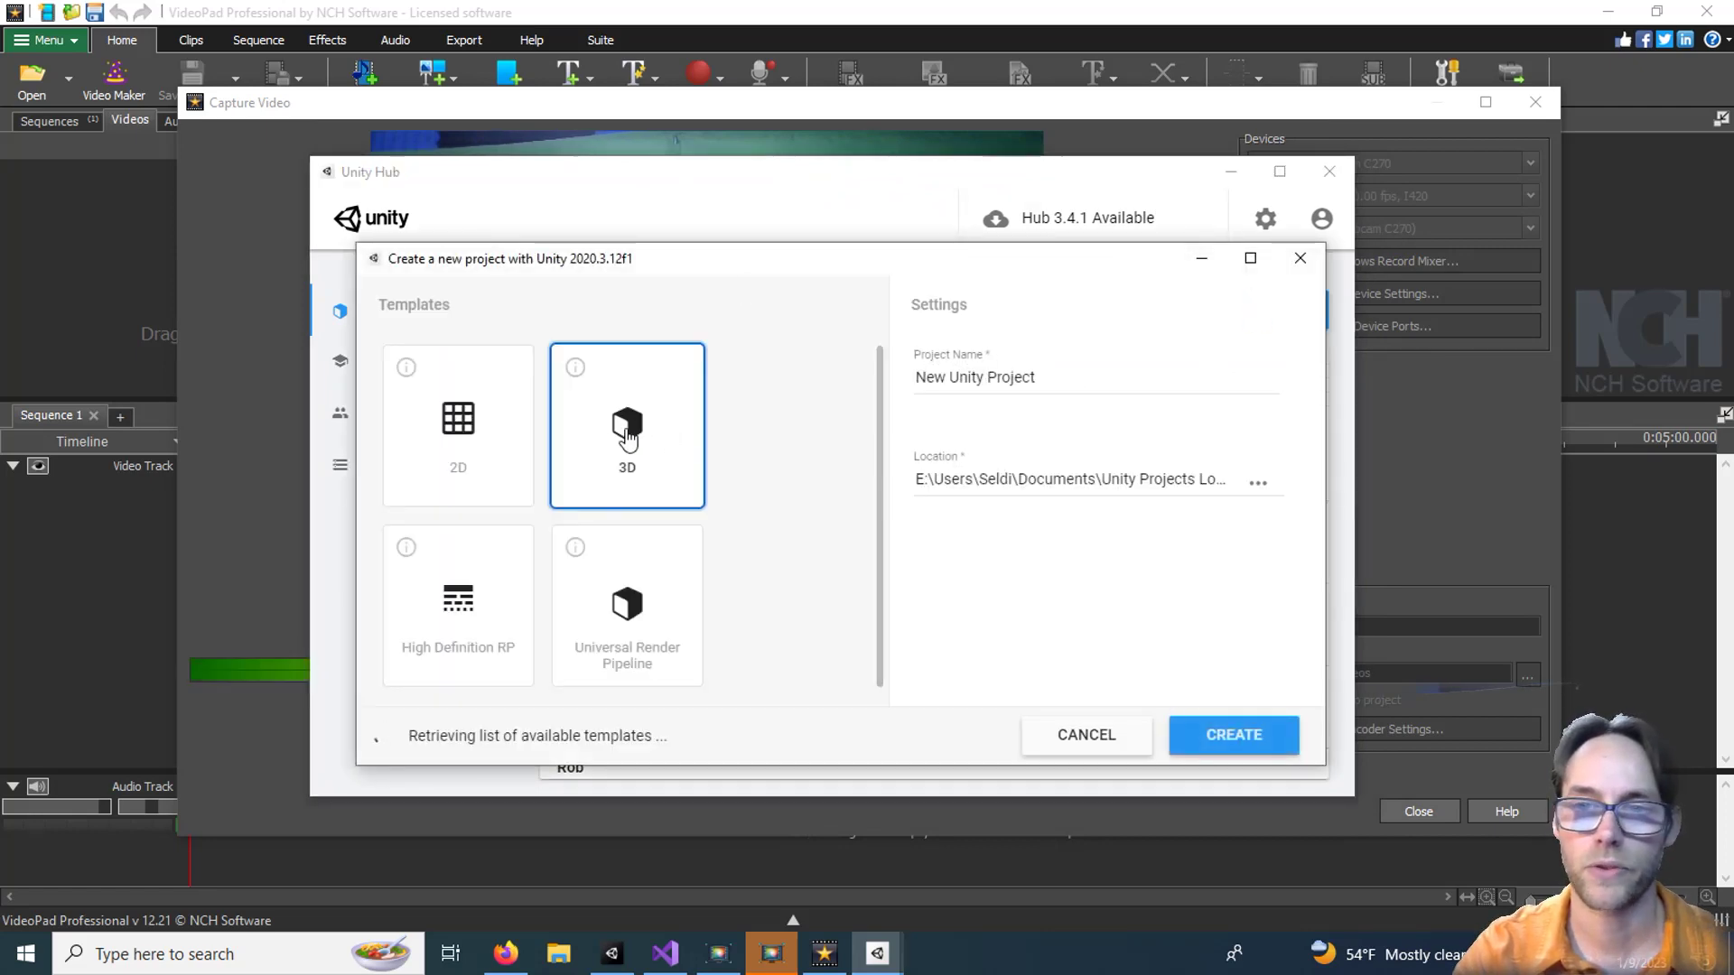
pyautogui.click(1078, 390)
pyautogui.hotkey('ctrl', 'a')
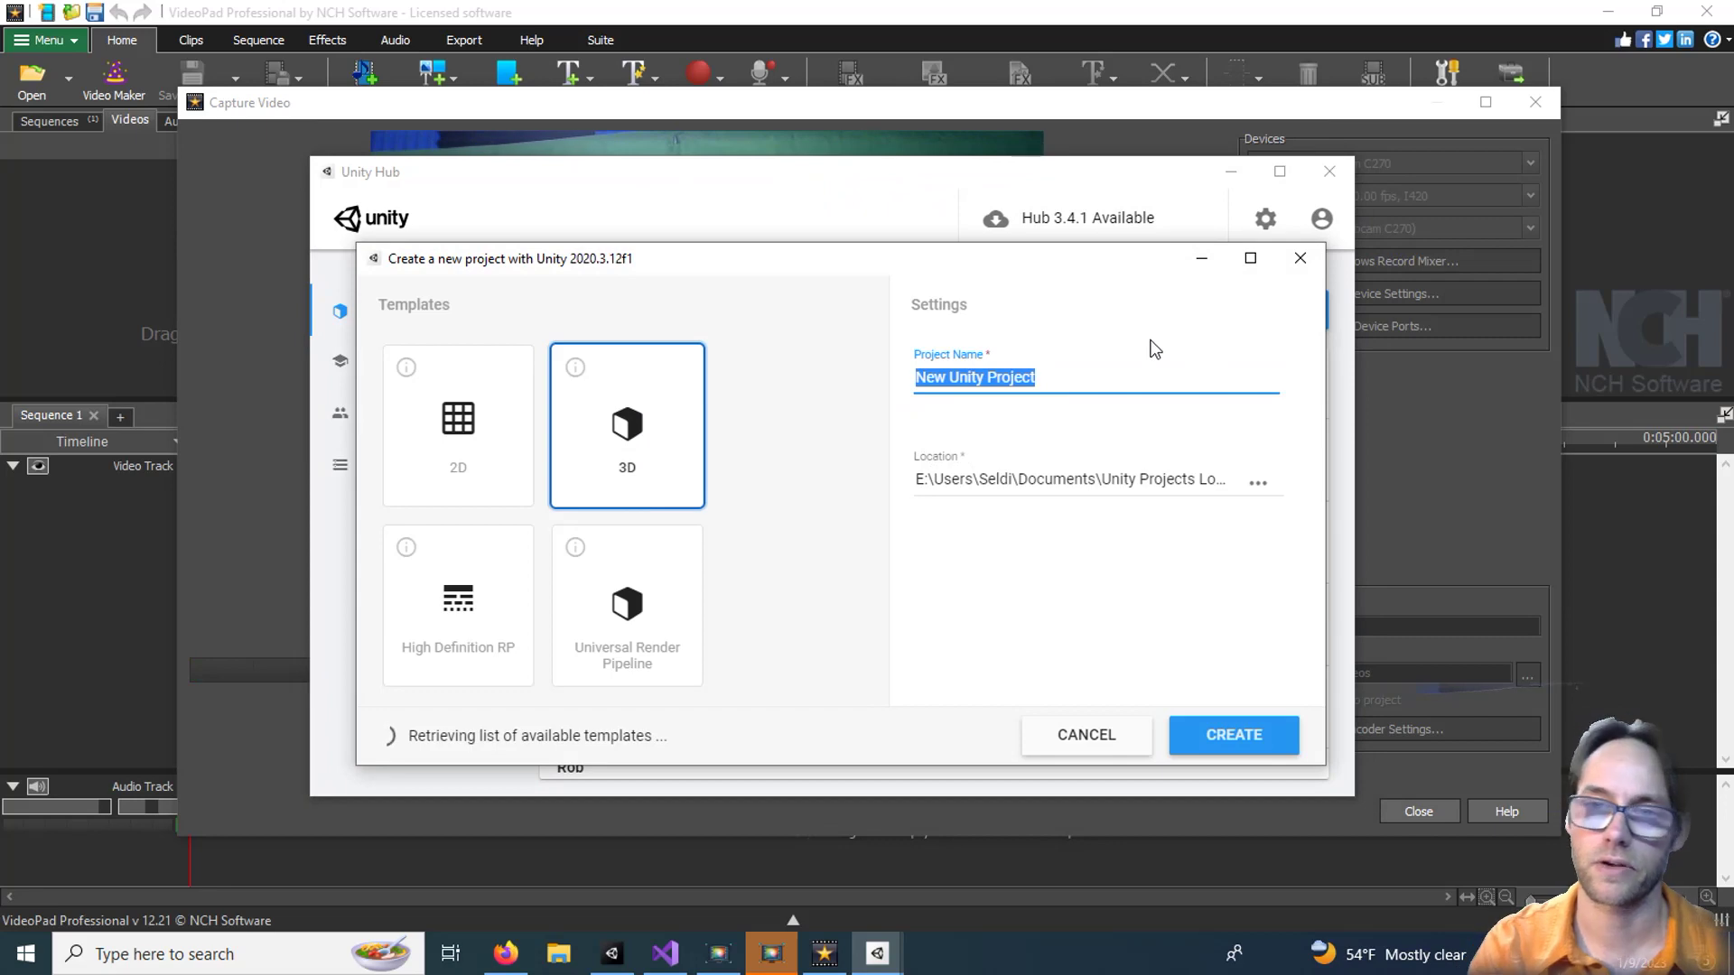
pyautogui.write('C')
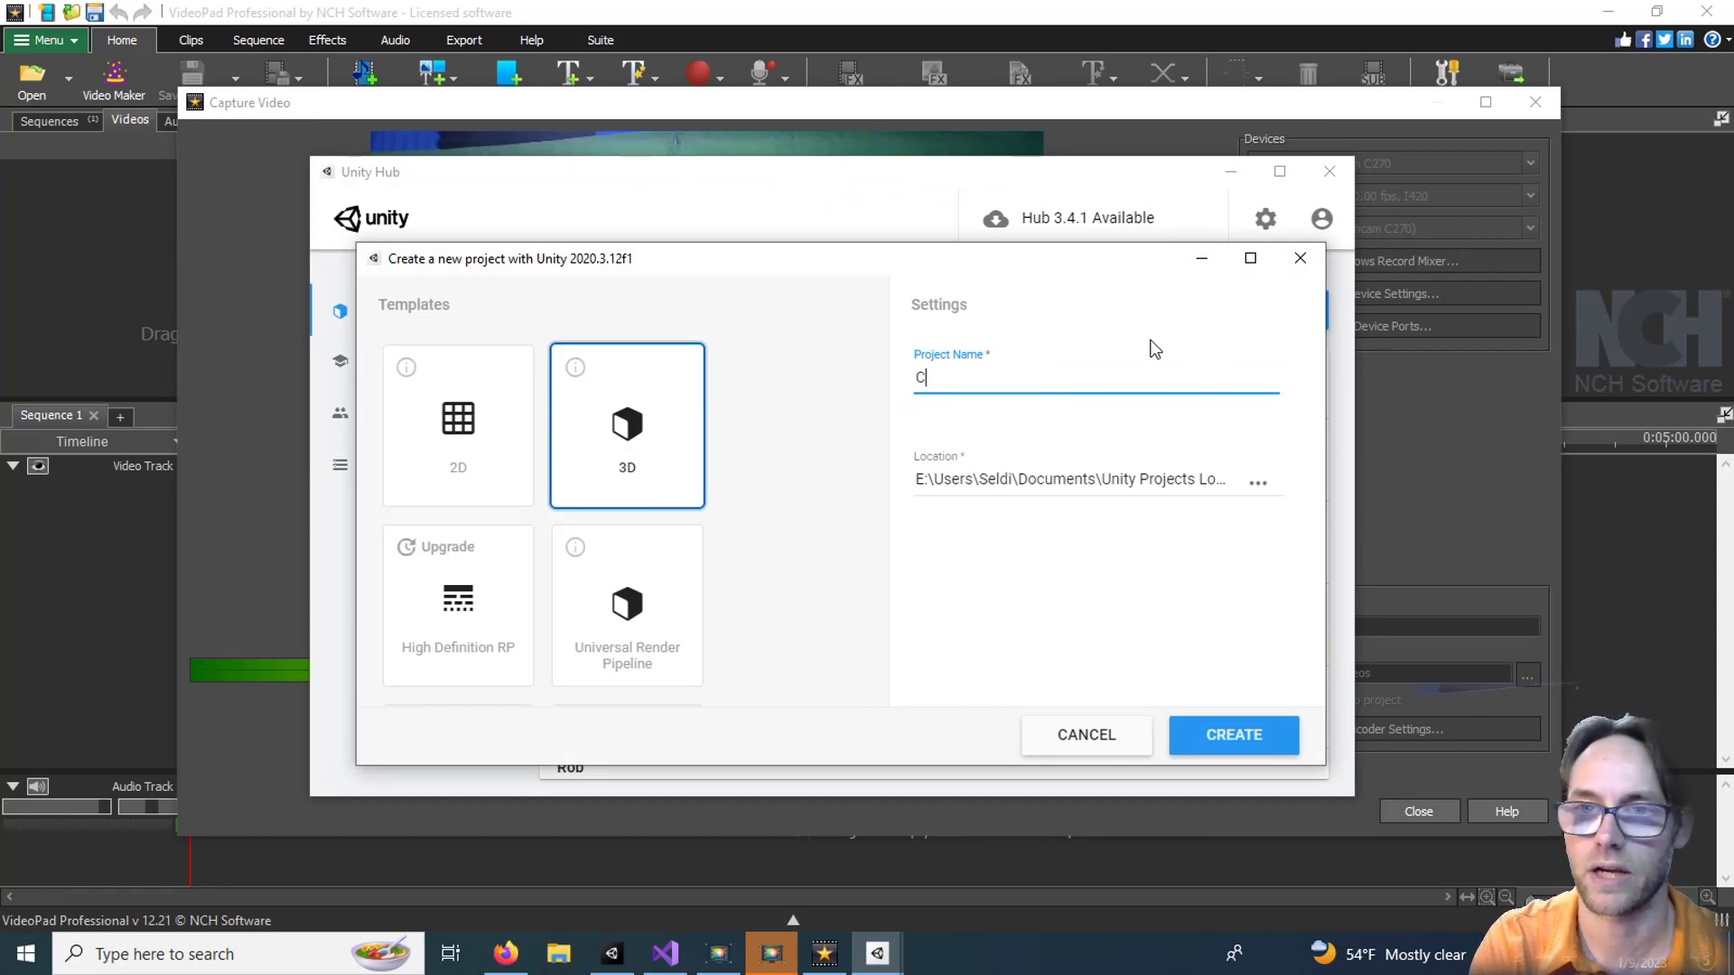
pyautogui.write('haracter Controller')
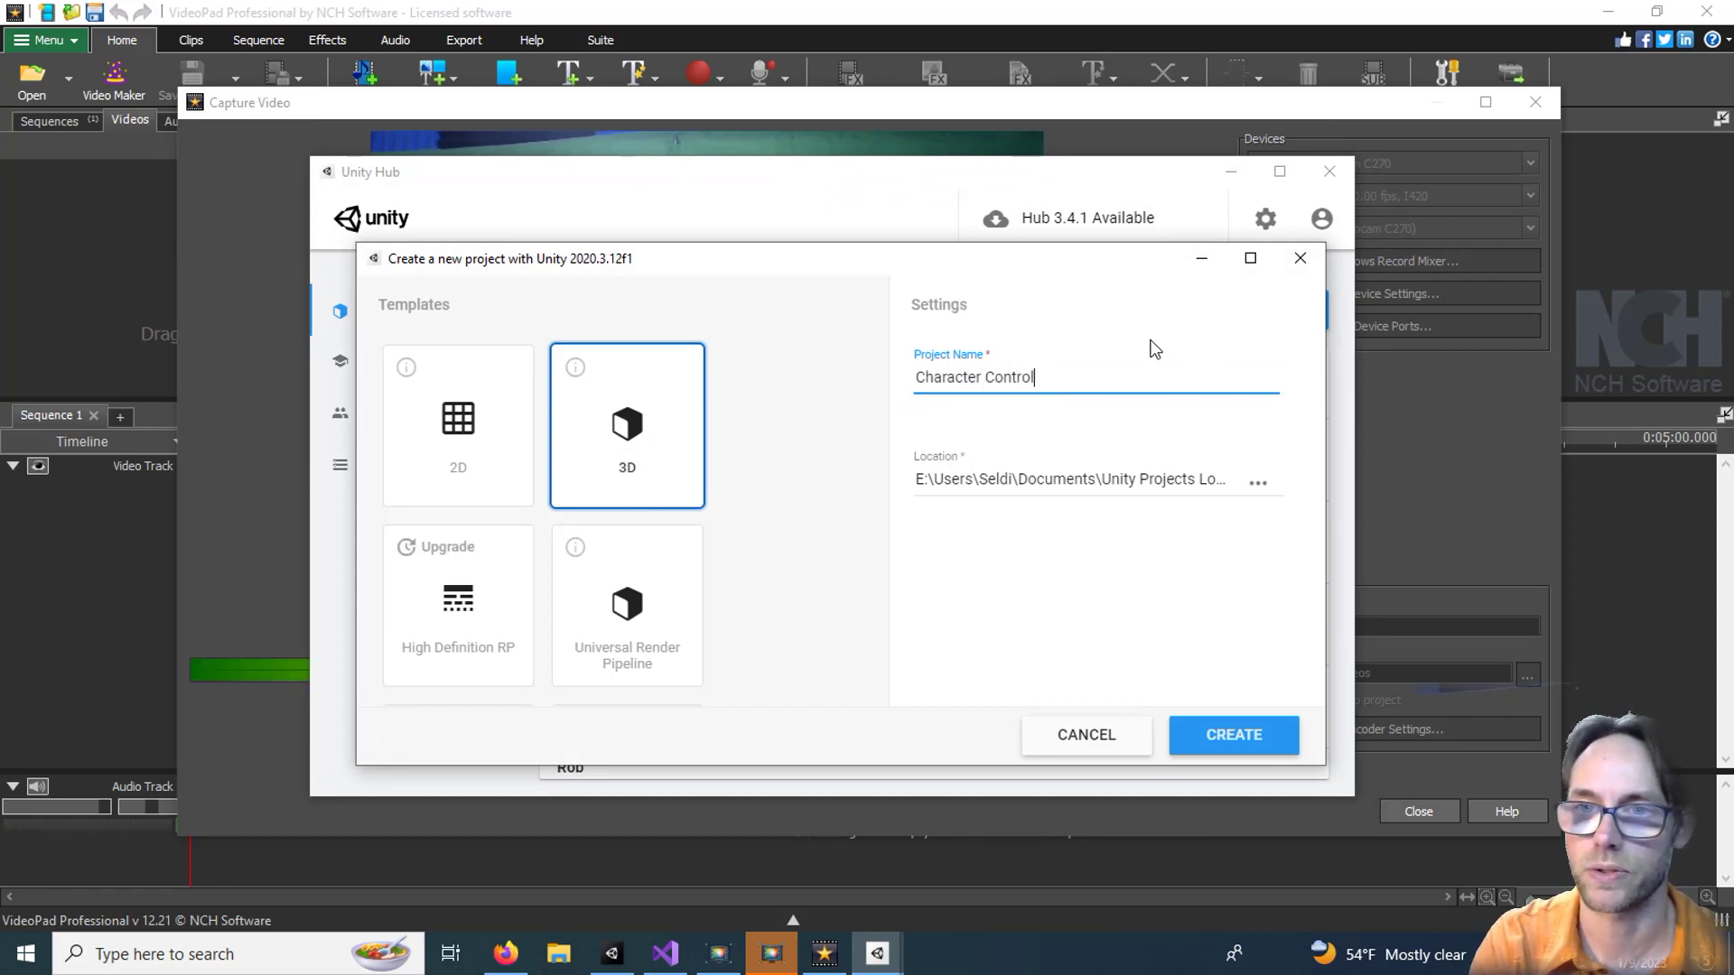
pyautogui.write(' Demo')
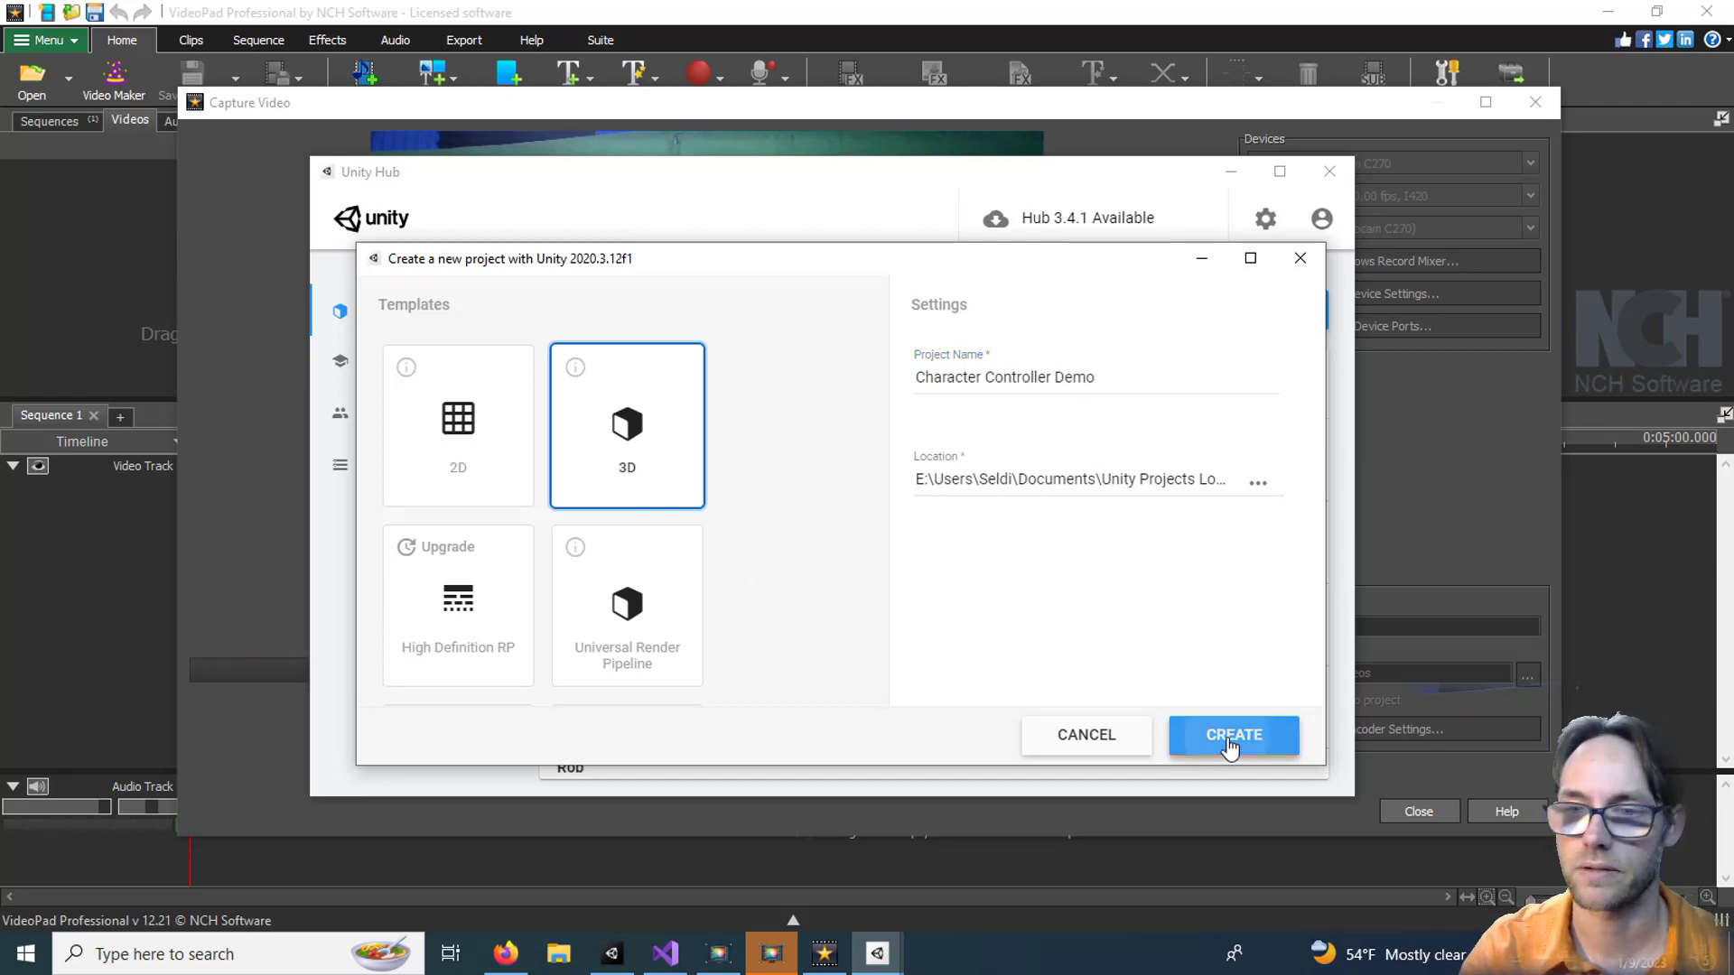
pyautogui.click(1231, 736)
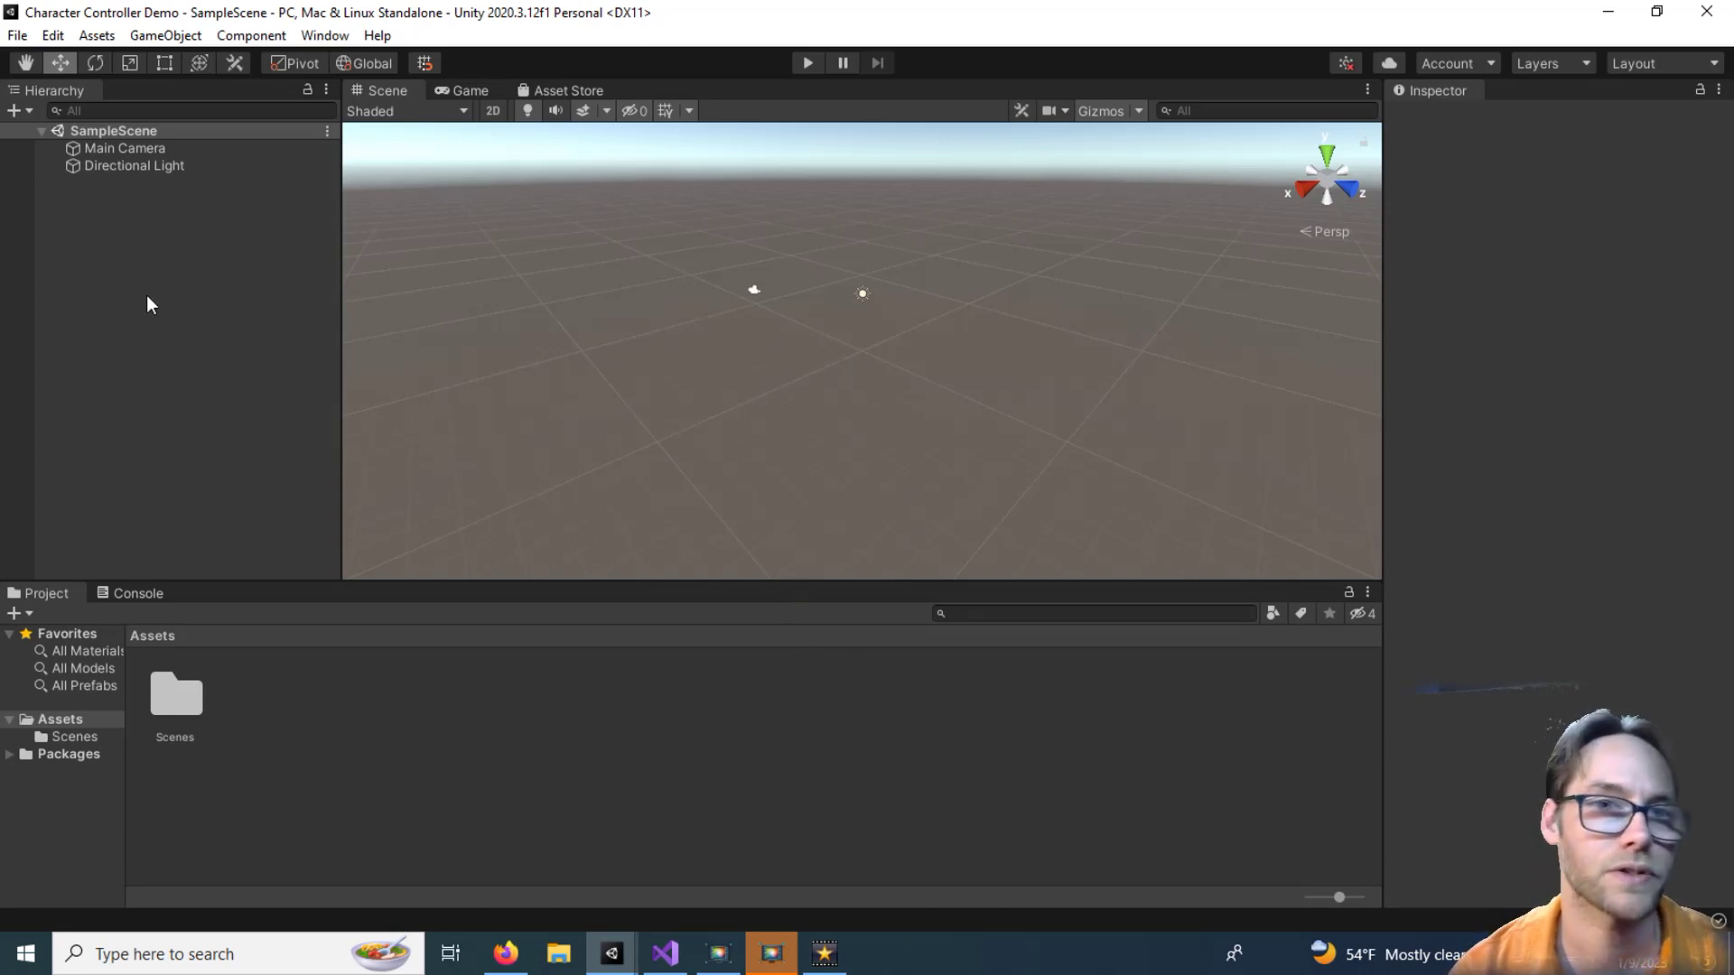
# Add a Plane 3D object to the scene from the Hierarchy.
pyautogui.rightClick(126, 229)
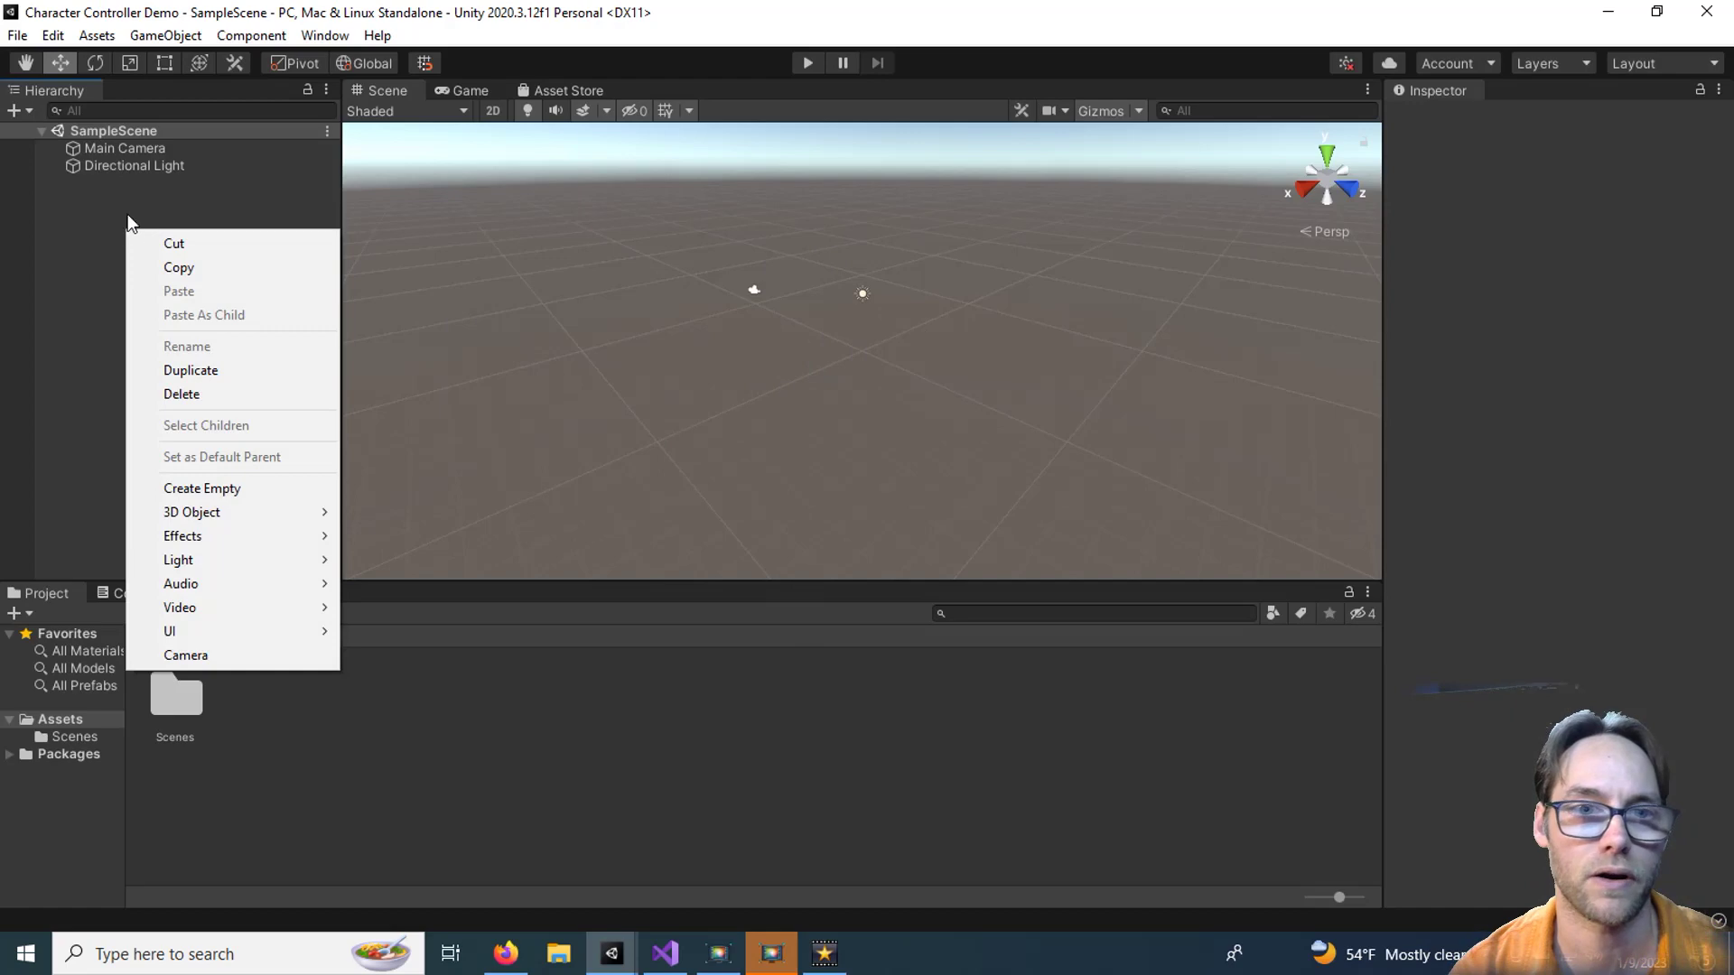
pyautogui.moveTo(203, 511)
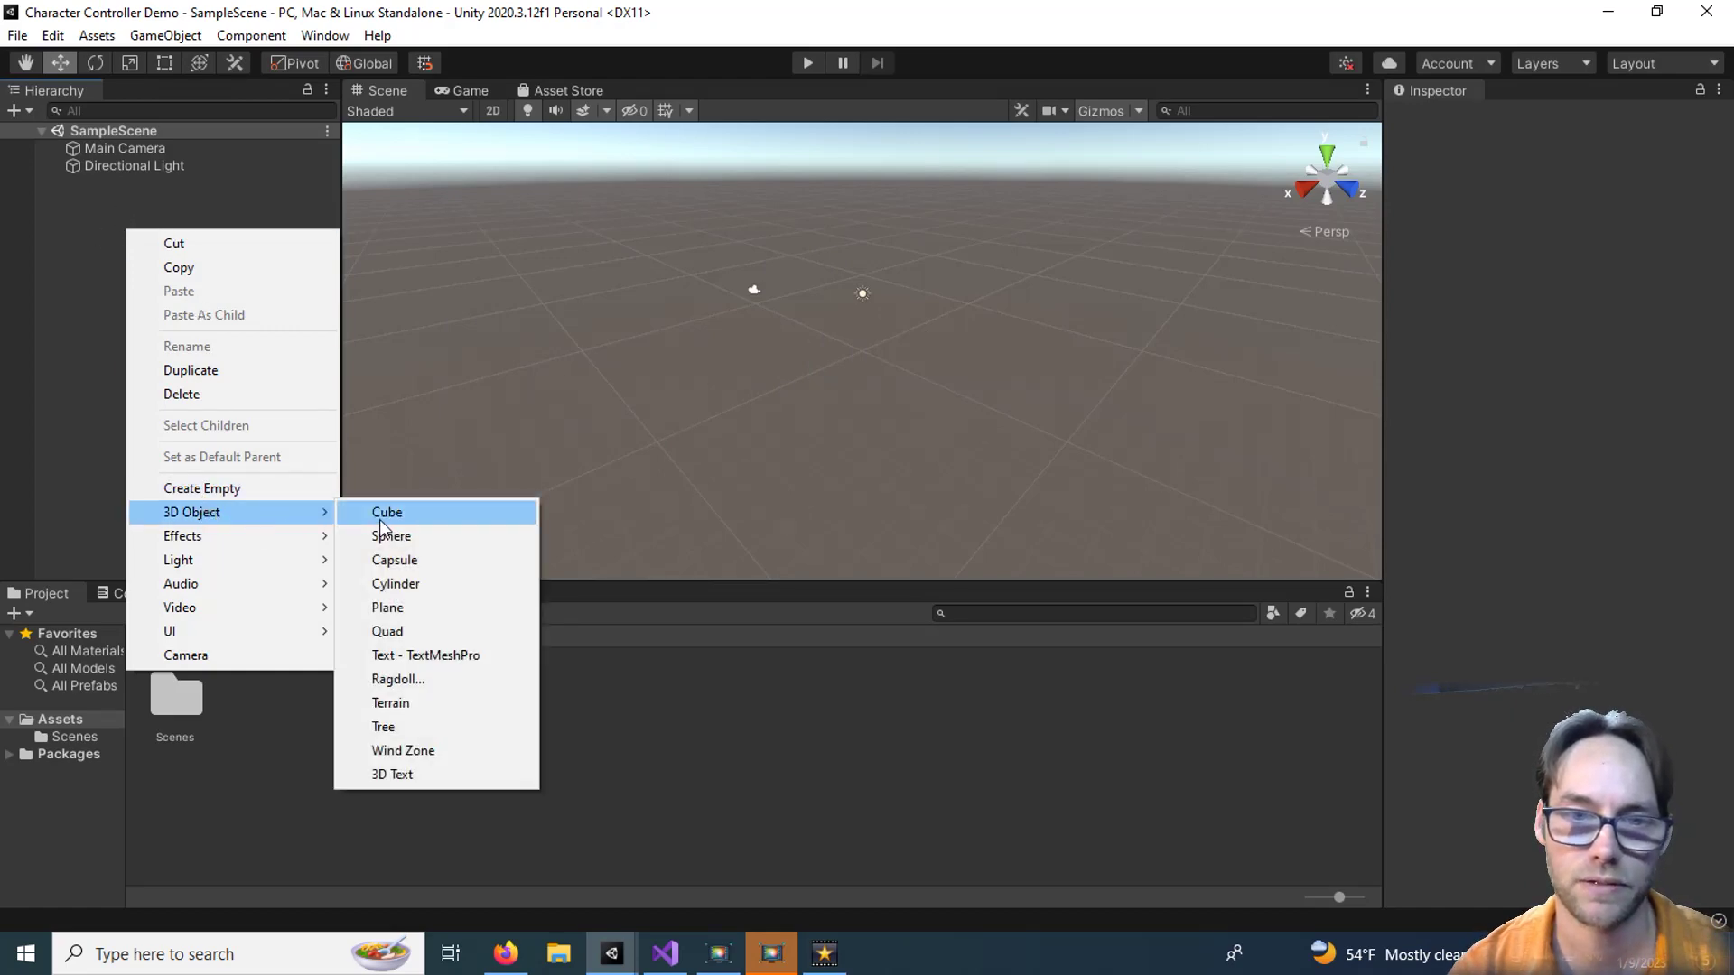
pyautogui.click(437, 605)
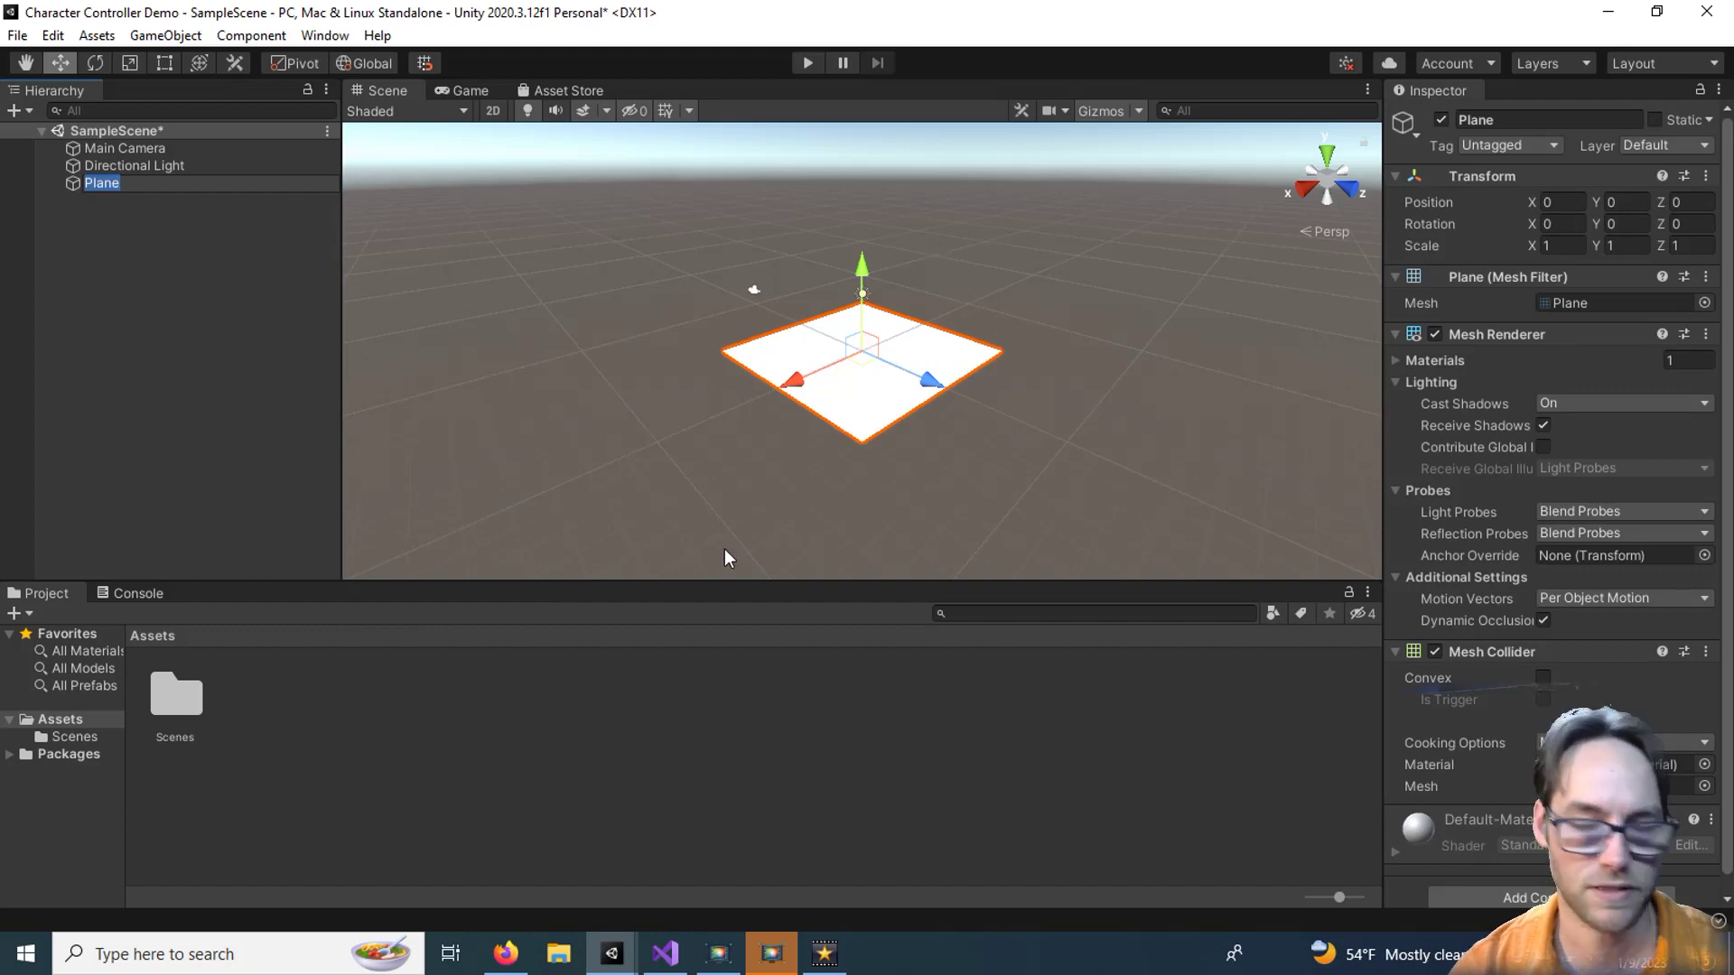
# Scale the plane uniformly to about 17.091 with the Scale tool.
pyautogui.click(876, 388)
pyautogui.press('r')
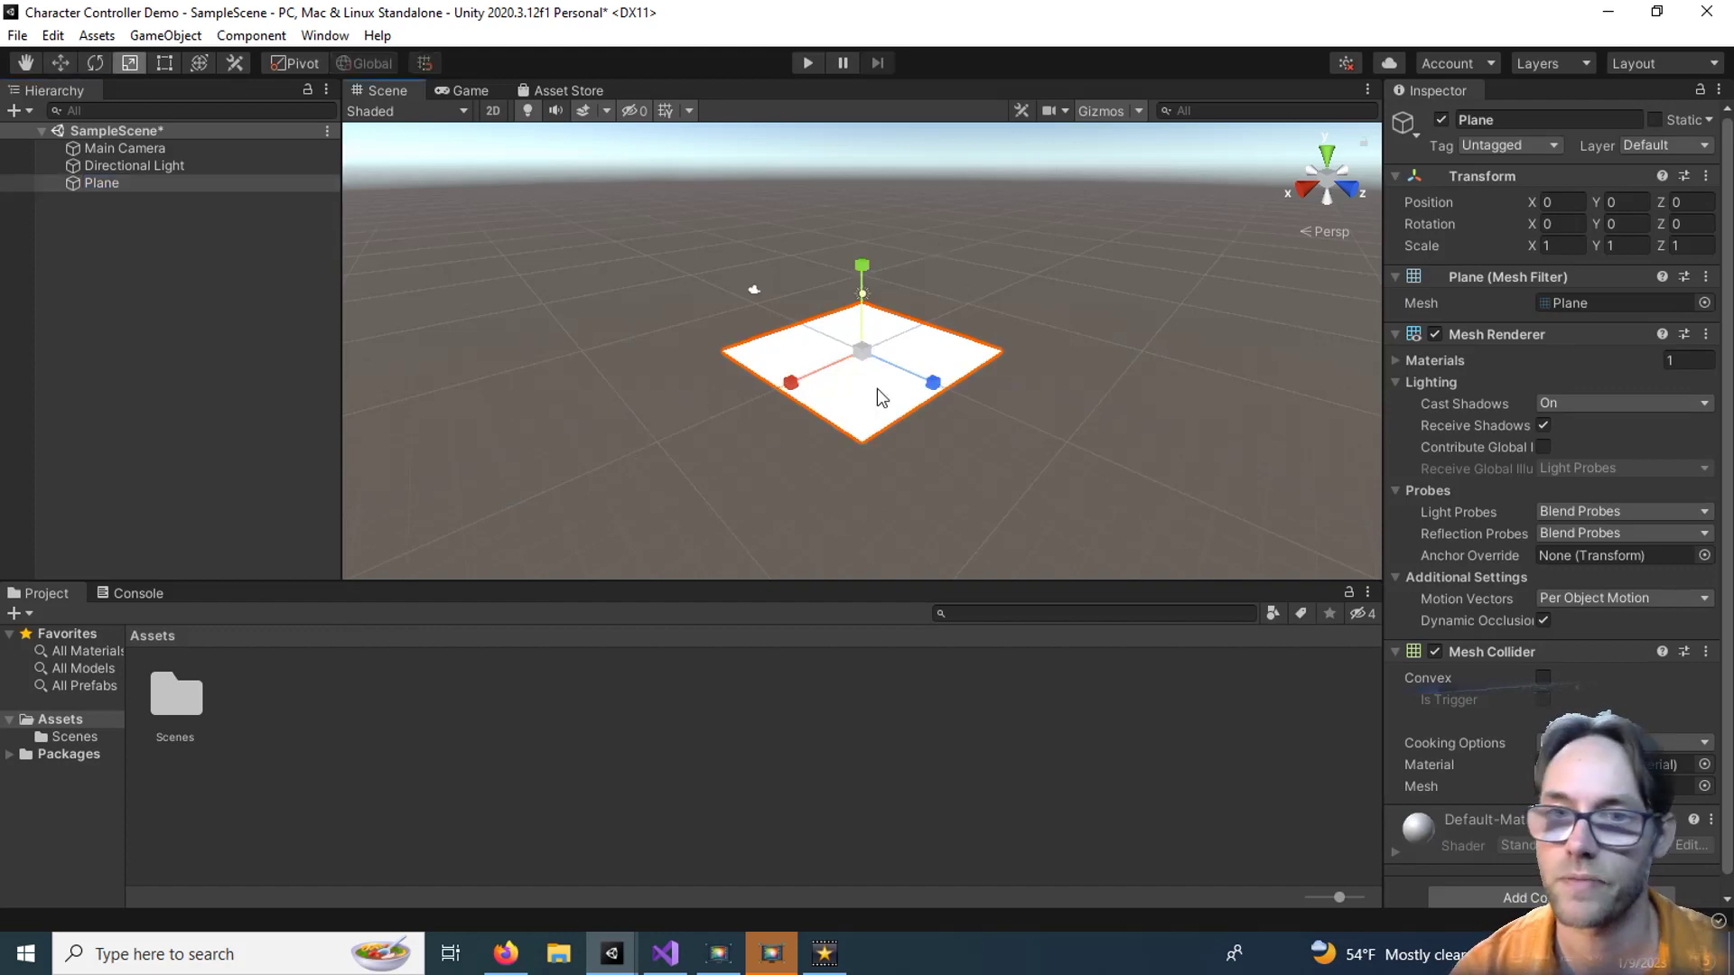
pyautogui.moveTo(860, 352); pyautogui.dragTo(1553, 275)
pyautogui.moveTo(241, 269); pyautogui.dragTo(1126, 496)
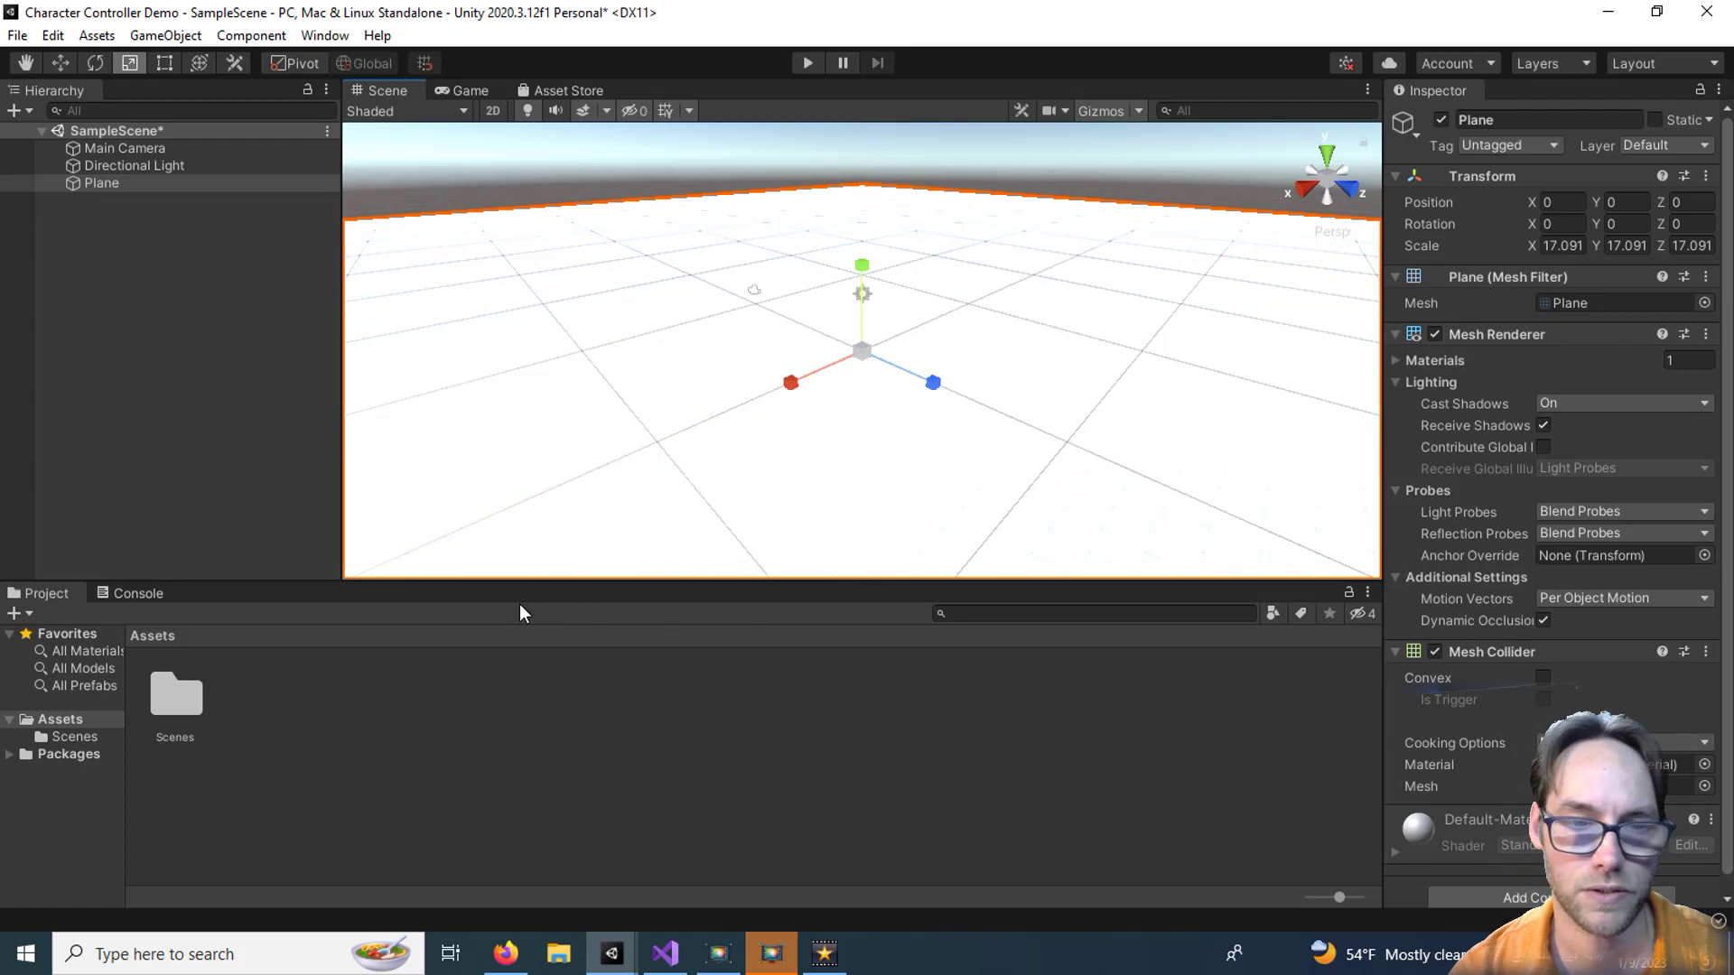
# Create a material named Grass in Assets and apply it to the plane.
pyautogui.rightClick(273, 696)
pyautogui.moveTo(406, 127)
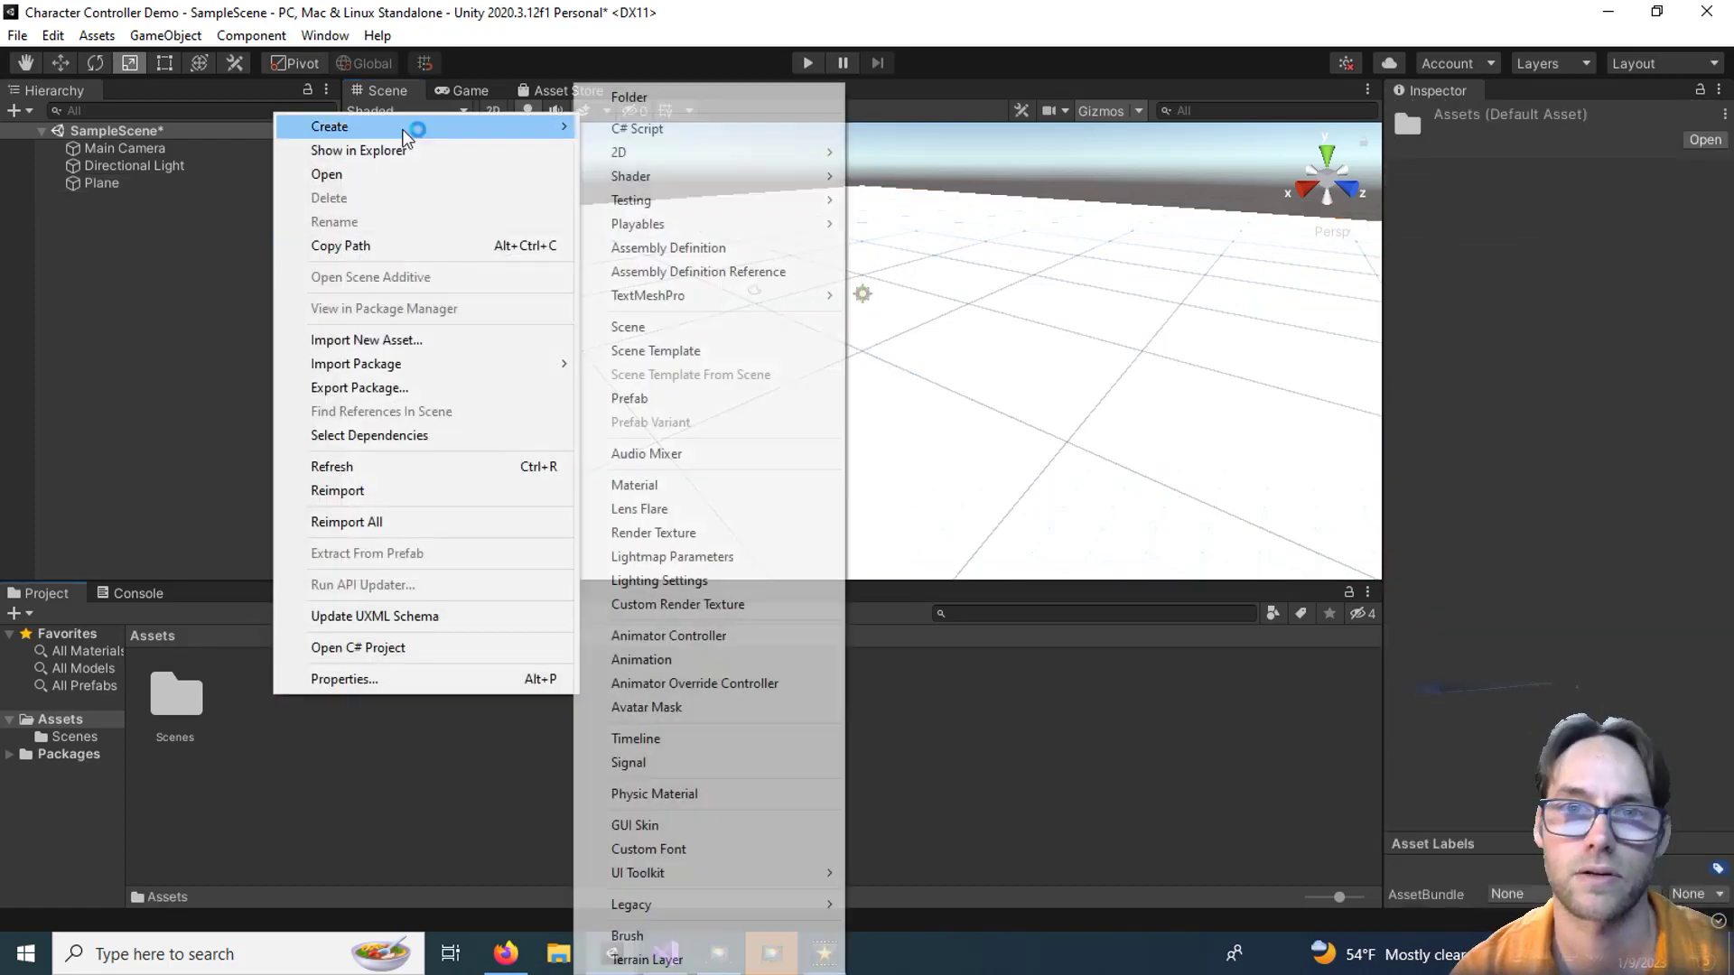
pyautogui.click(670, 483)
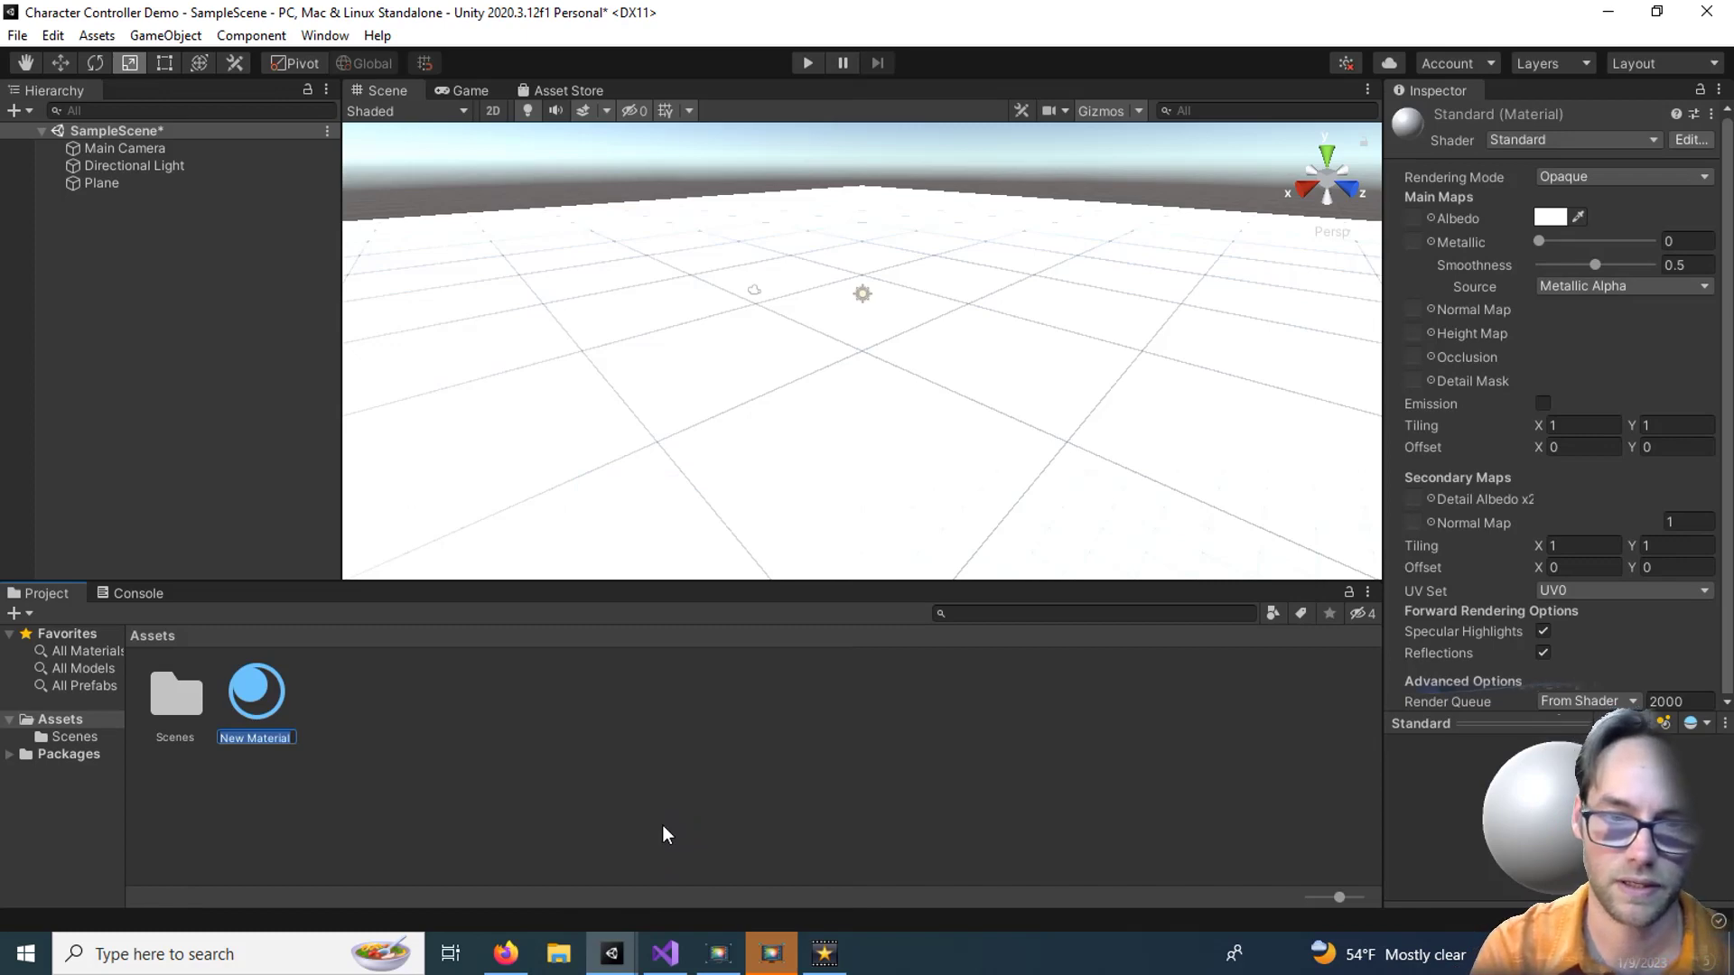
pyautogui.write('Grass')
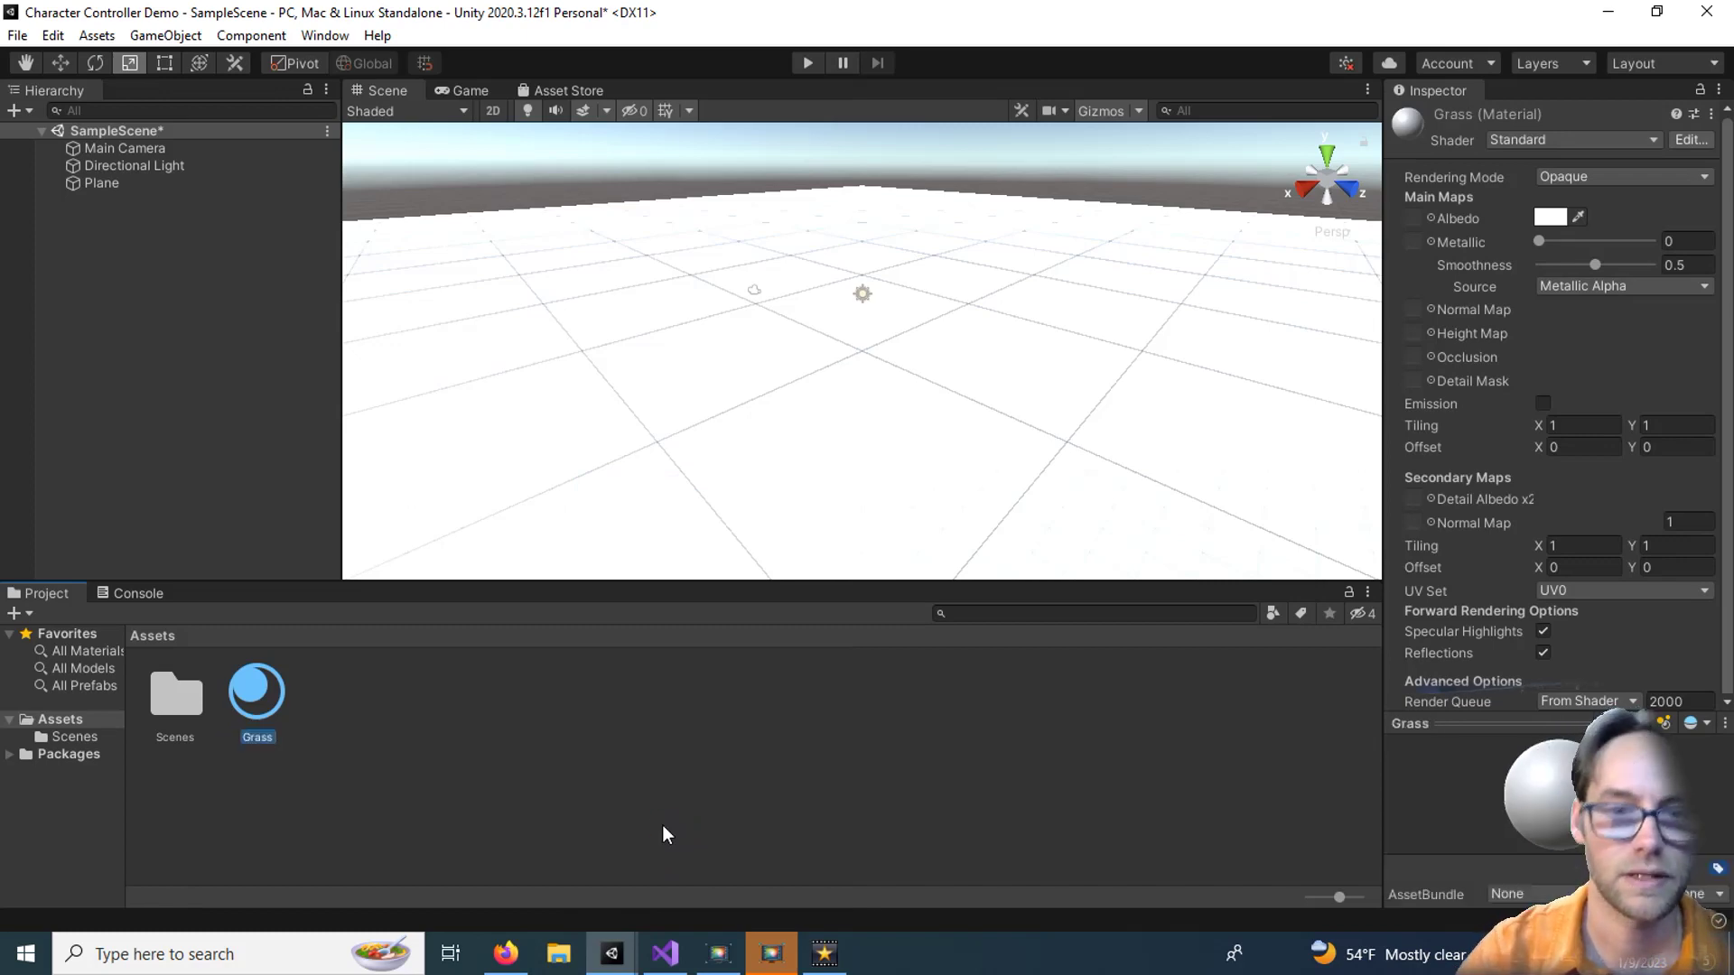
pyautogui.press('Return')
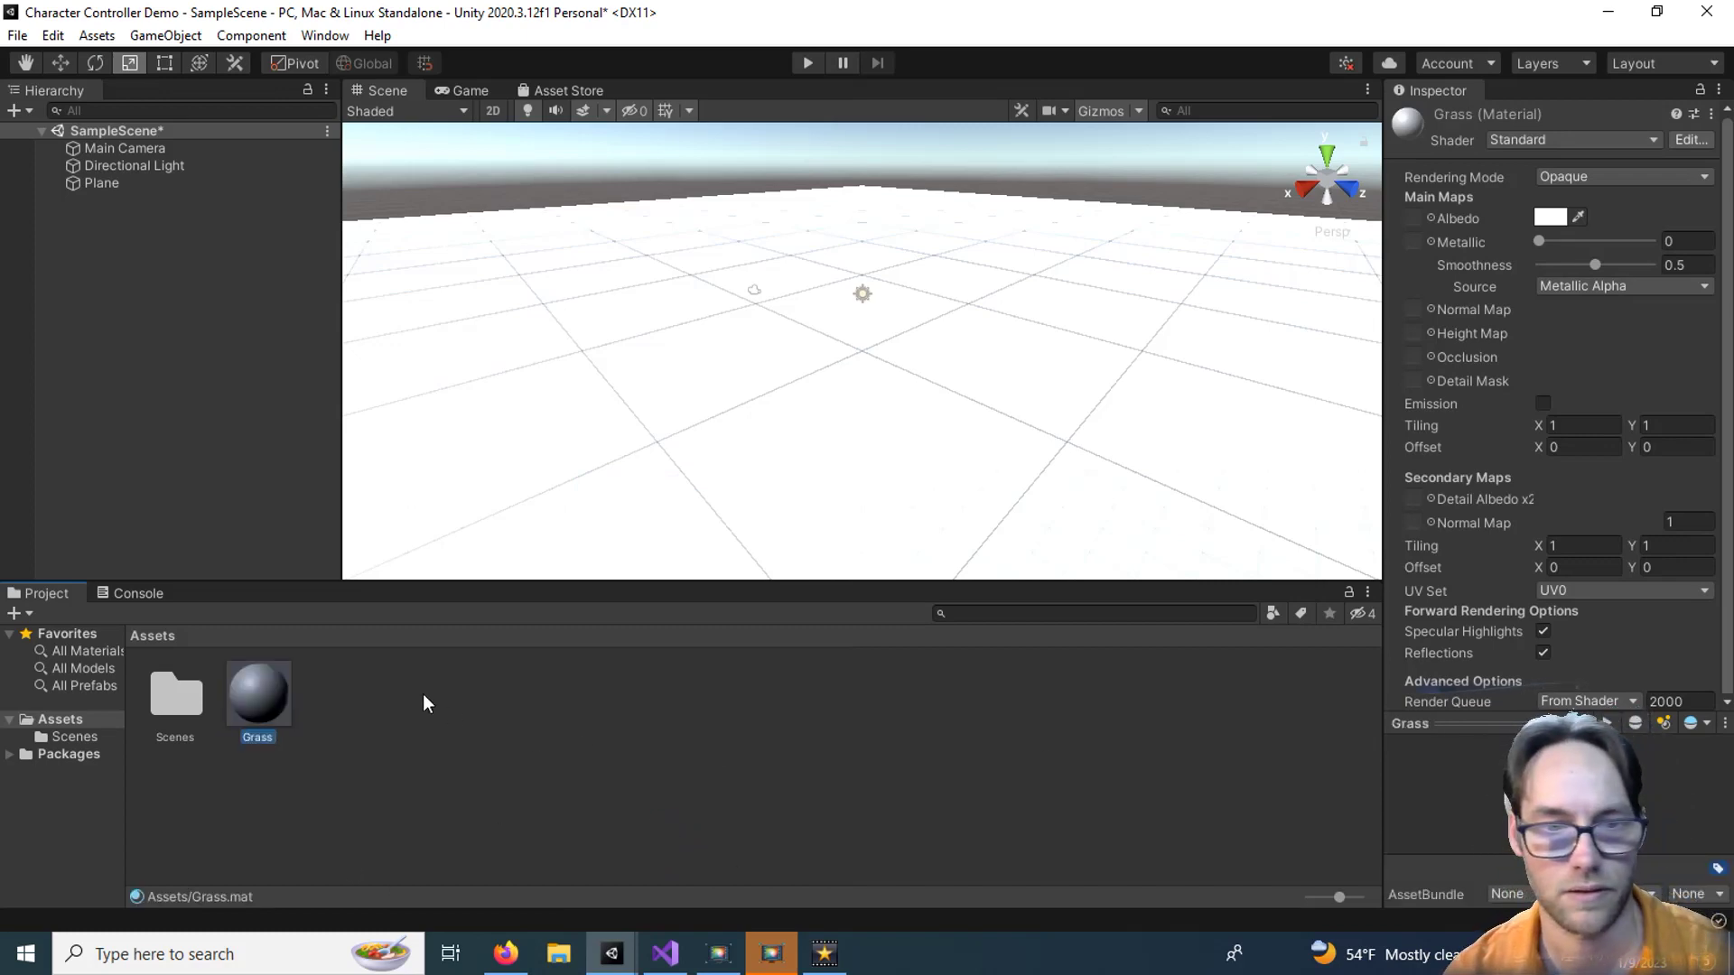
pyautogui.moveTo(271, 695); pyautogui.dragTo(581, 430)
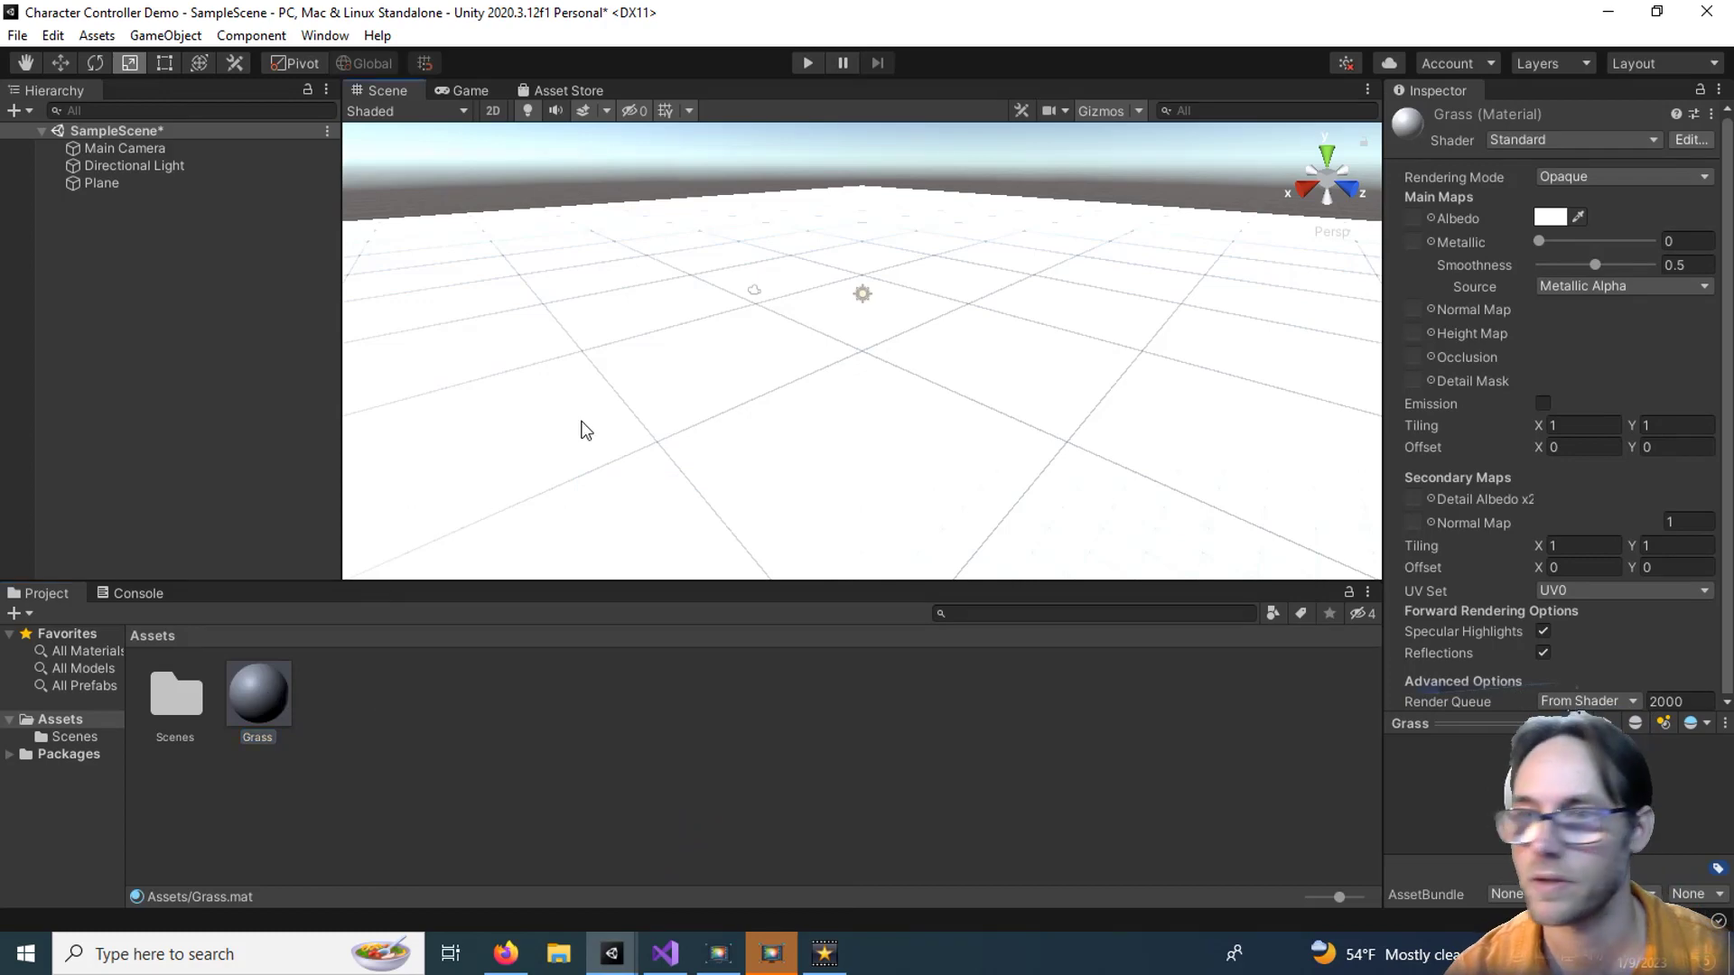
# Set the Grass material's albedo to a dark green (4D9136).
pyautogui.click(1543, 217)
pyautogui.moveTo(1534, 201); pyautogui.dragTo(1323, 329)
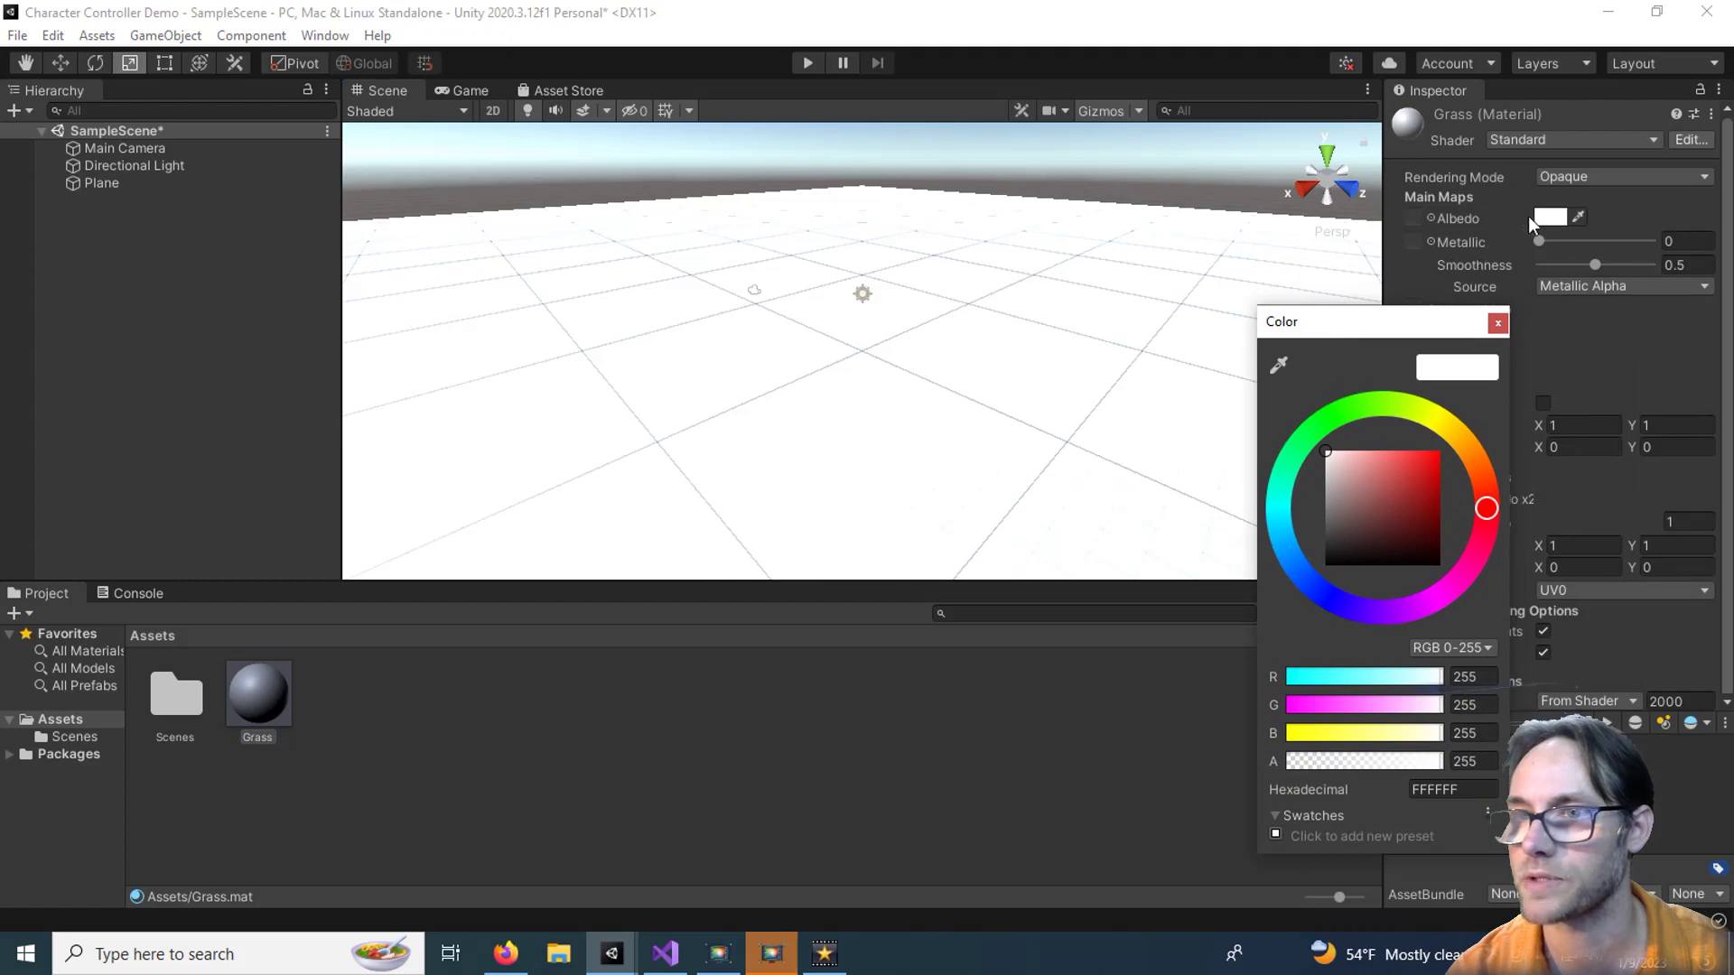
pyautogui.moveTo(1394, 399)
pyautogui.mouseDown()
pyautogui.moveTo(1336, 397)
pyautogui.moveTo(1351, 386)
pyautogui.mouseUp()
pyautogui.moveTo(1361, 461)
pyautogui.mouseDown()
pyautogui.moveTo(1370, 502)
pyautogui.moveTo(1406, 524)
pyautogui.moveTo(1398, 502)
pyautogui.mouseUp()
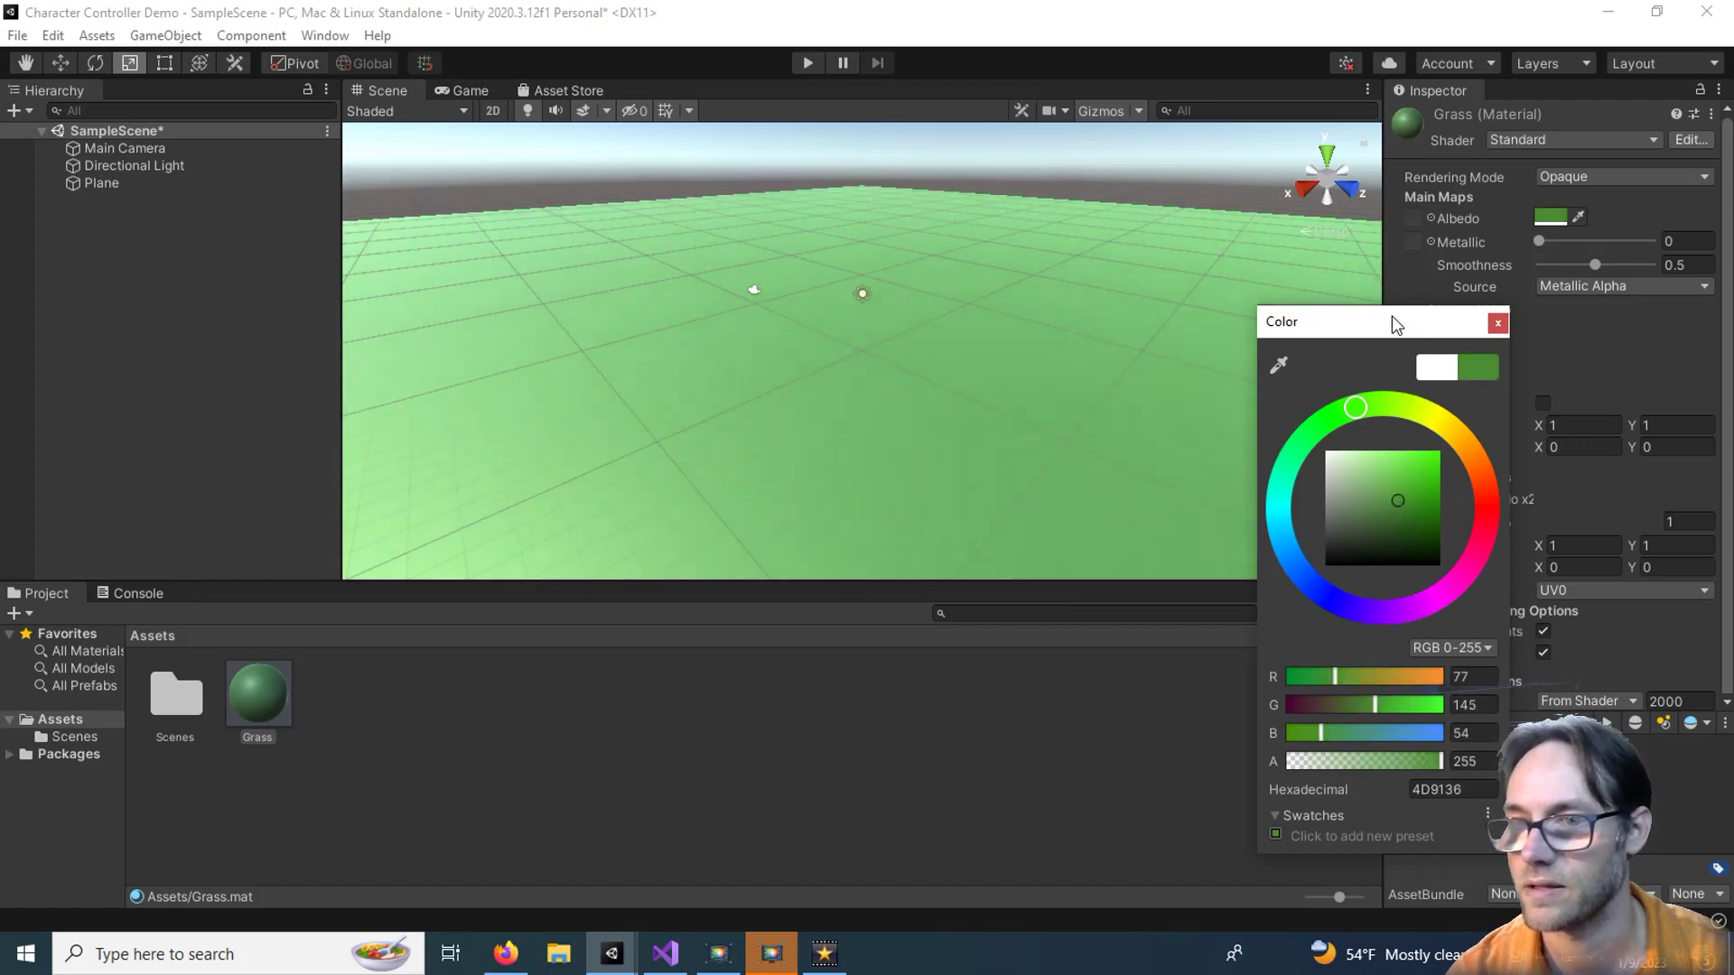
pyautogui.moveTo(1391, 316); pyautogui.dragTo(1222, 298)
pyautogui.click(1328, 305)
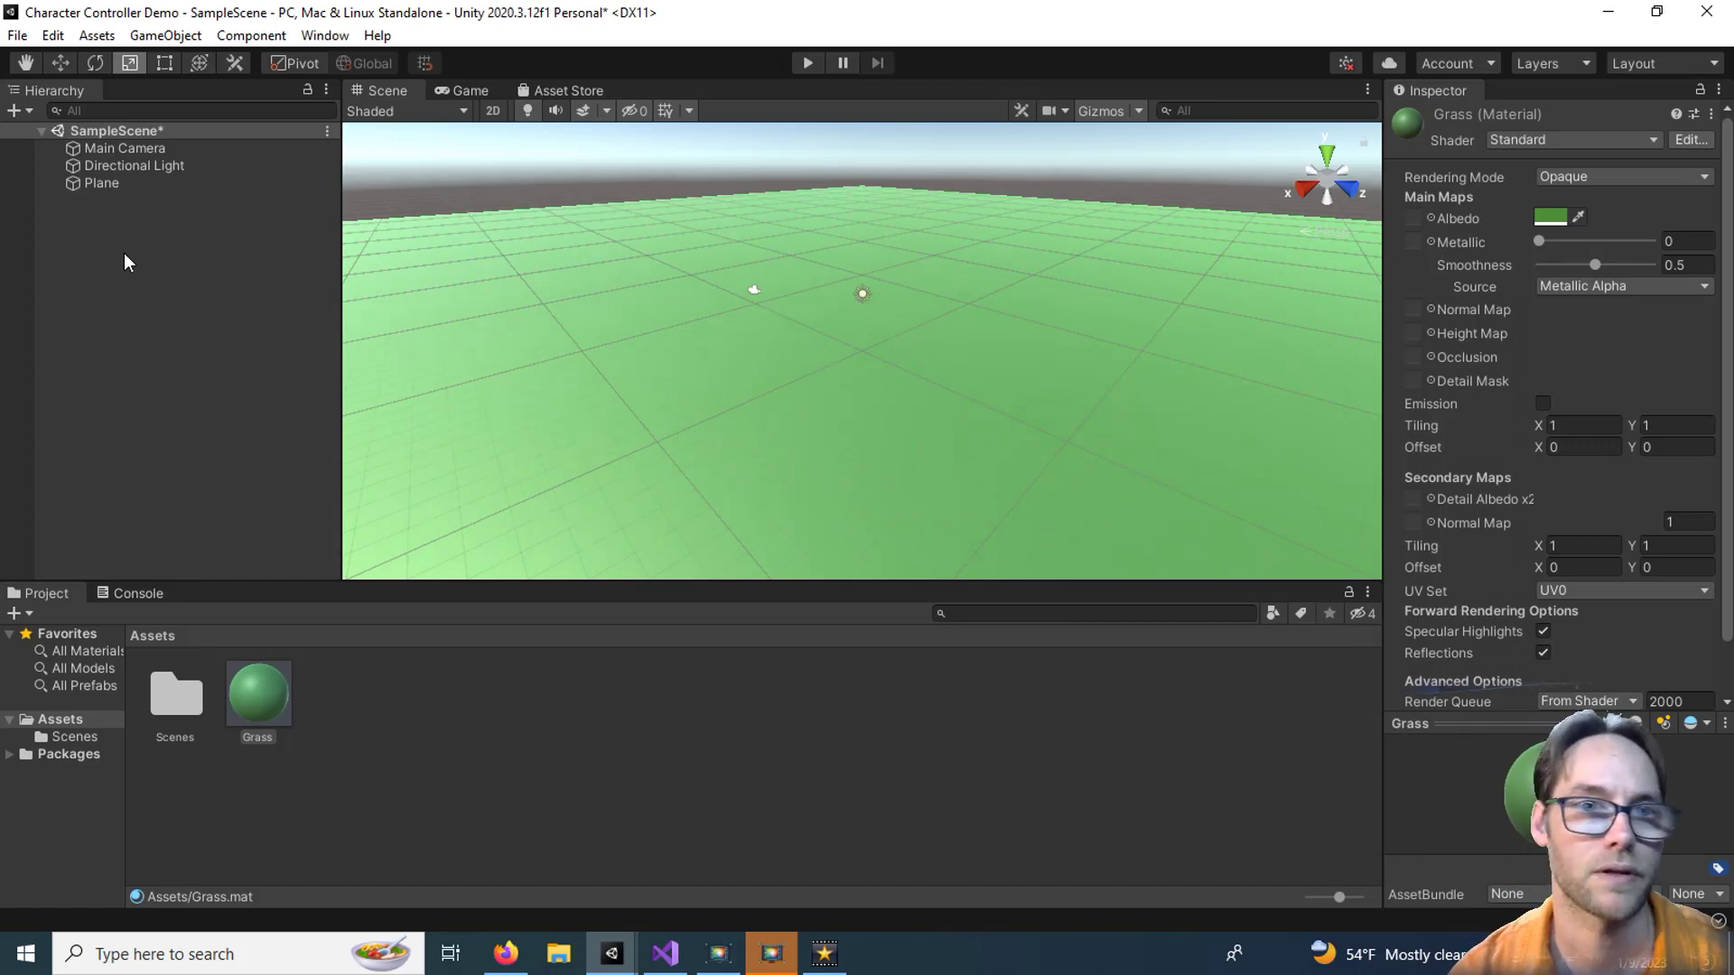
pyautogui.click(102, 223)
# Create an empty GameObject named Player in the Hierarchy.
pyautogui.rightClick(106, 229)
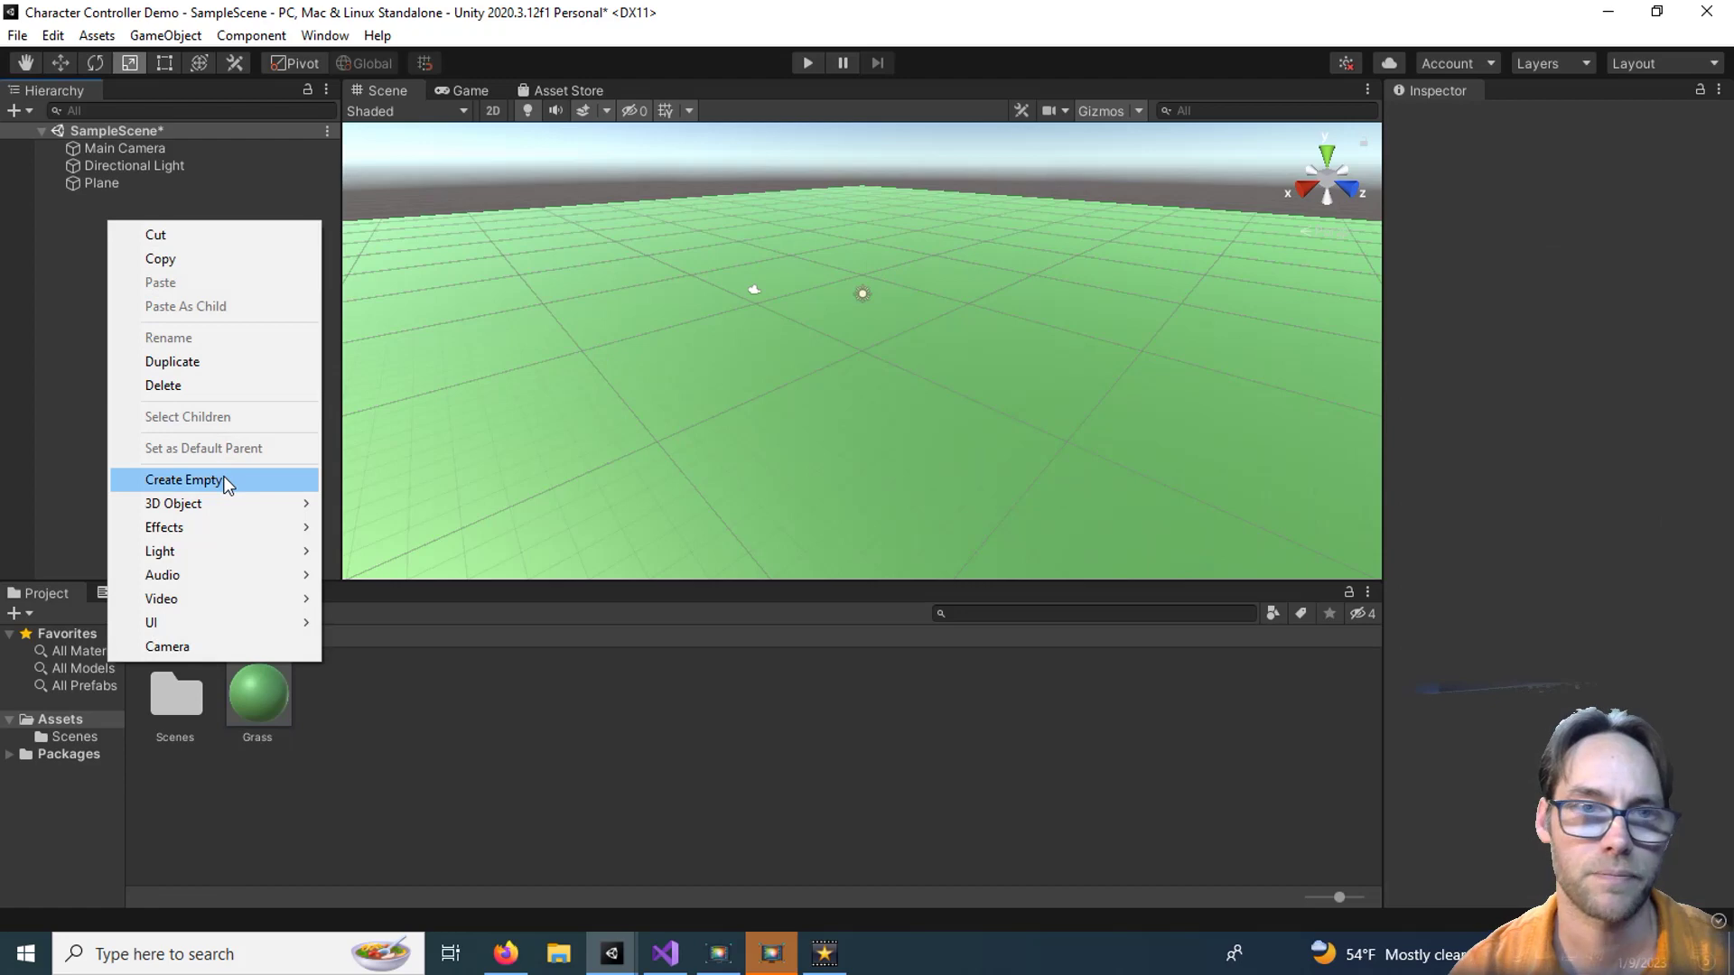
pyautogui.click(183, 479)
pyautogui.write('Player')
pyautogui.press('Return')
# Add a Cylinder as a child of Player.
pyautogui.rightClick(126, 199)
pyautogui.moveTo(202, 511)
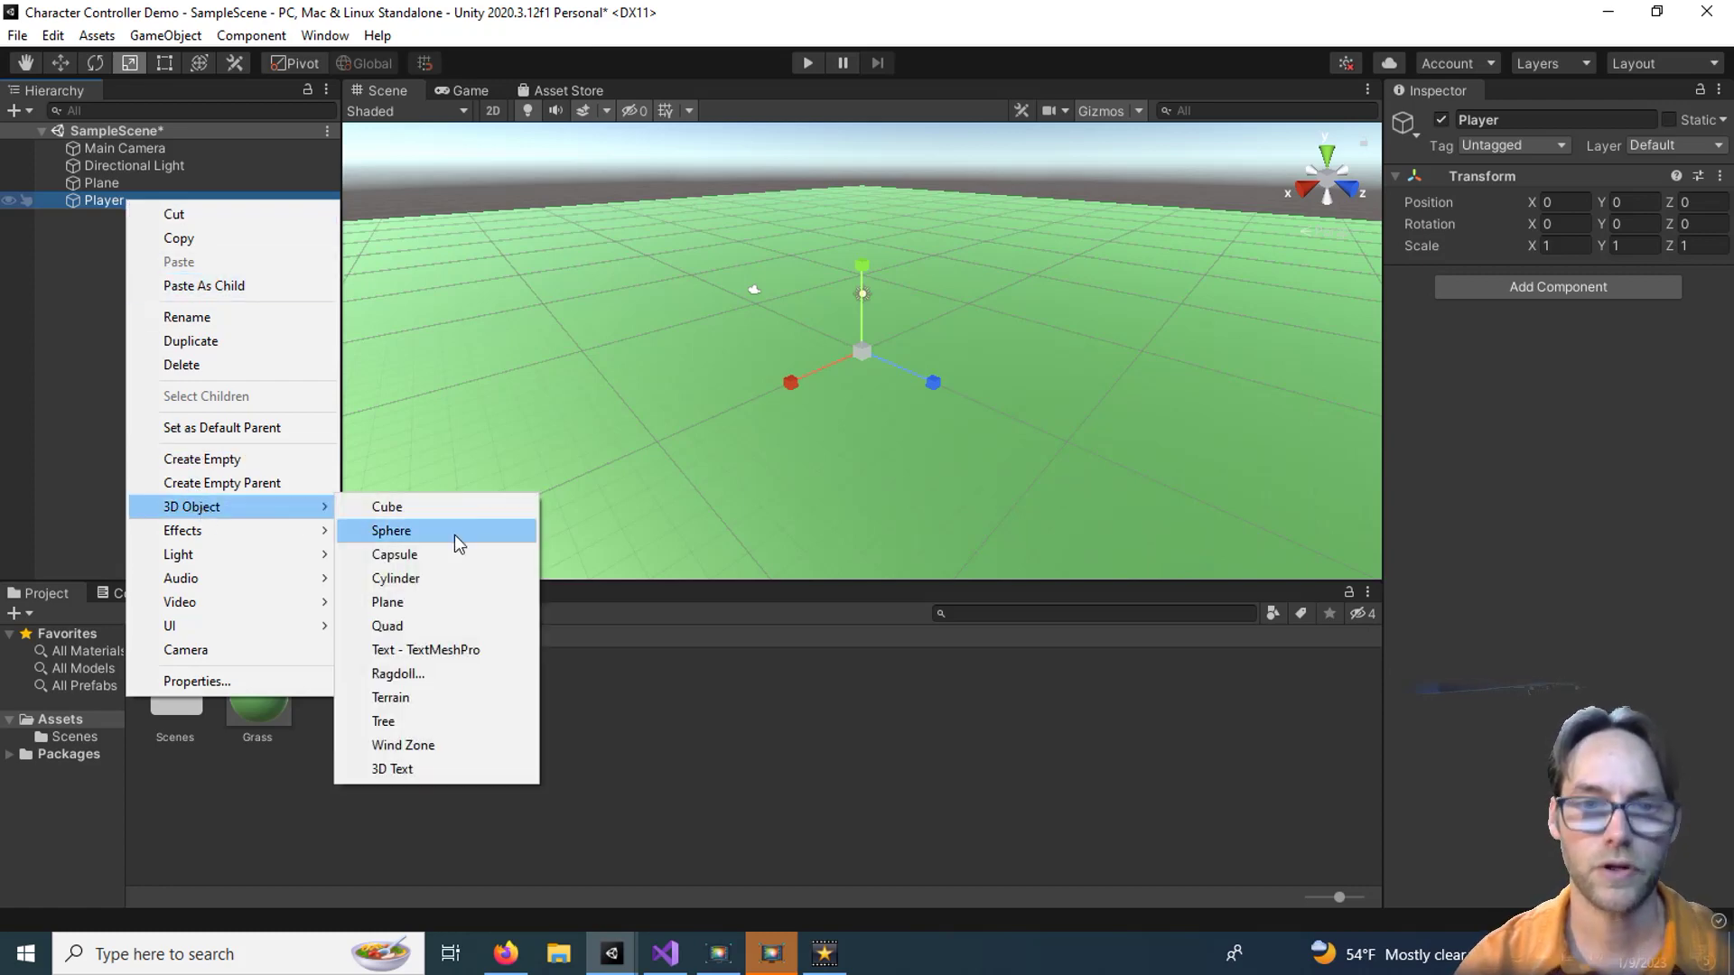
pyautogui.click(425, 582)
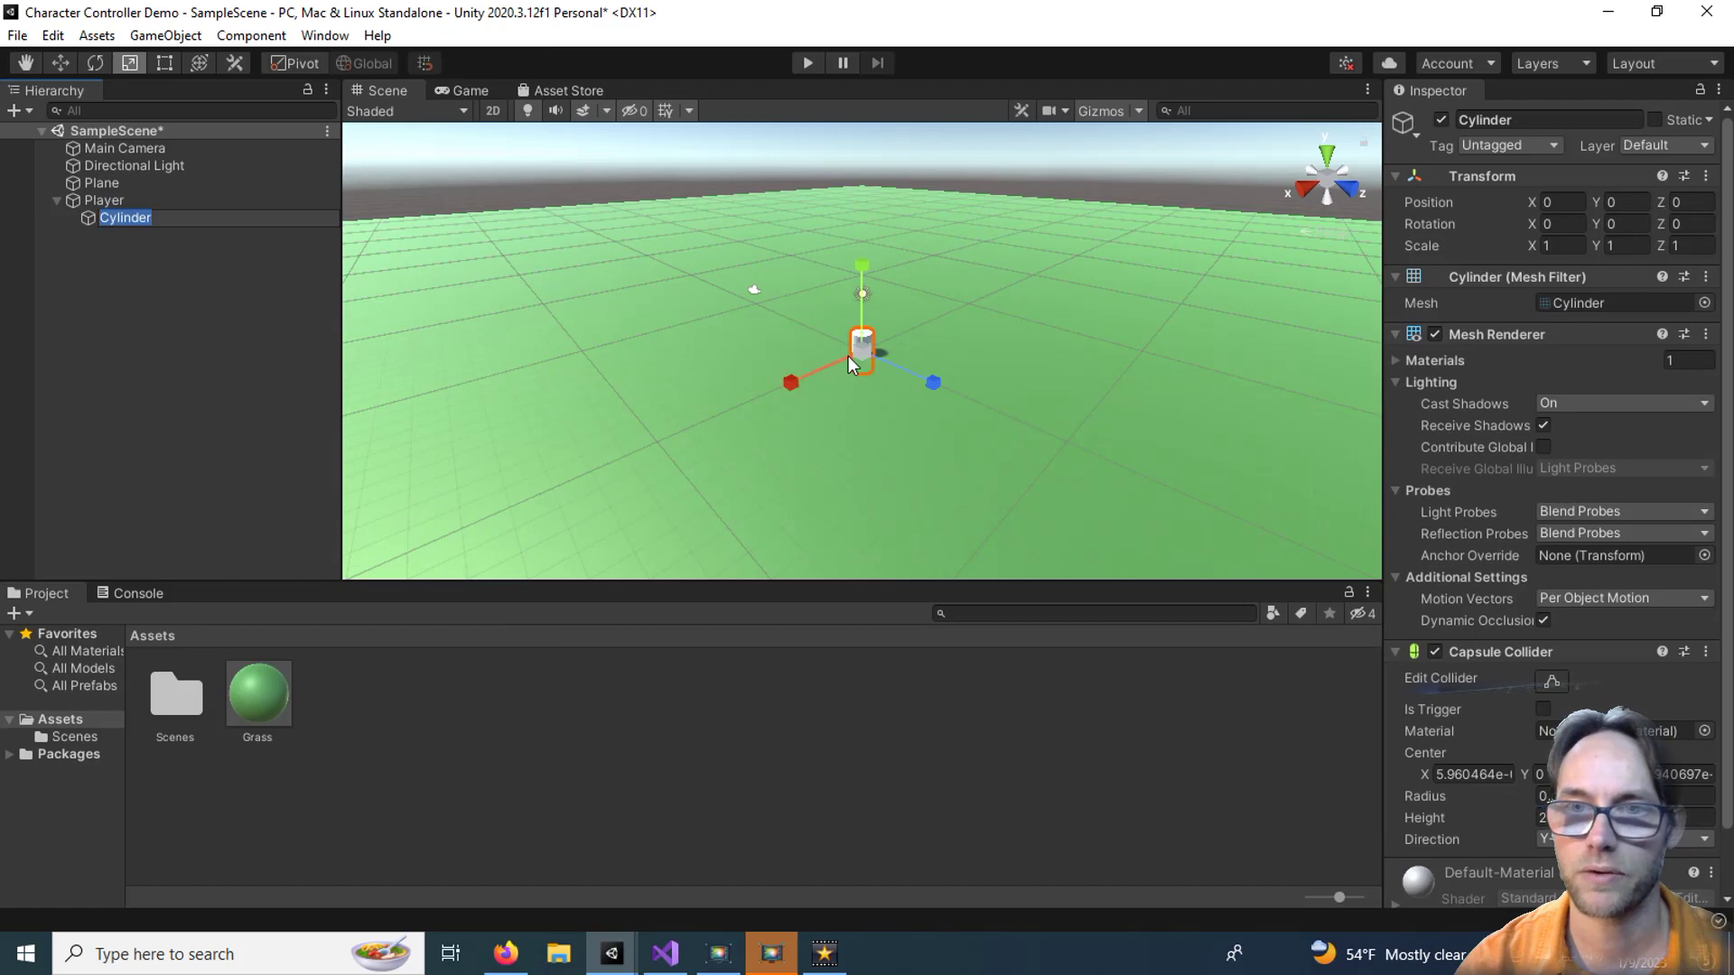
pyautogui.click(157, 266)
pyautogui.click(132, 220)
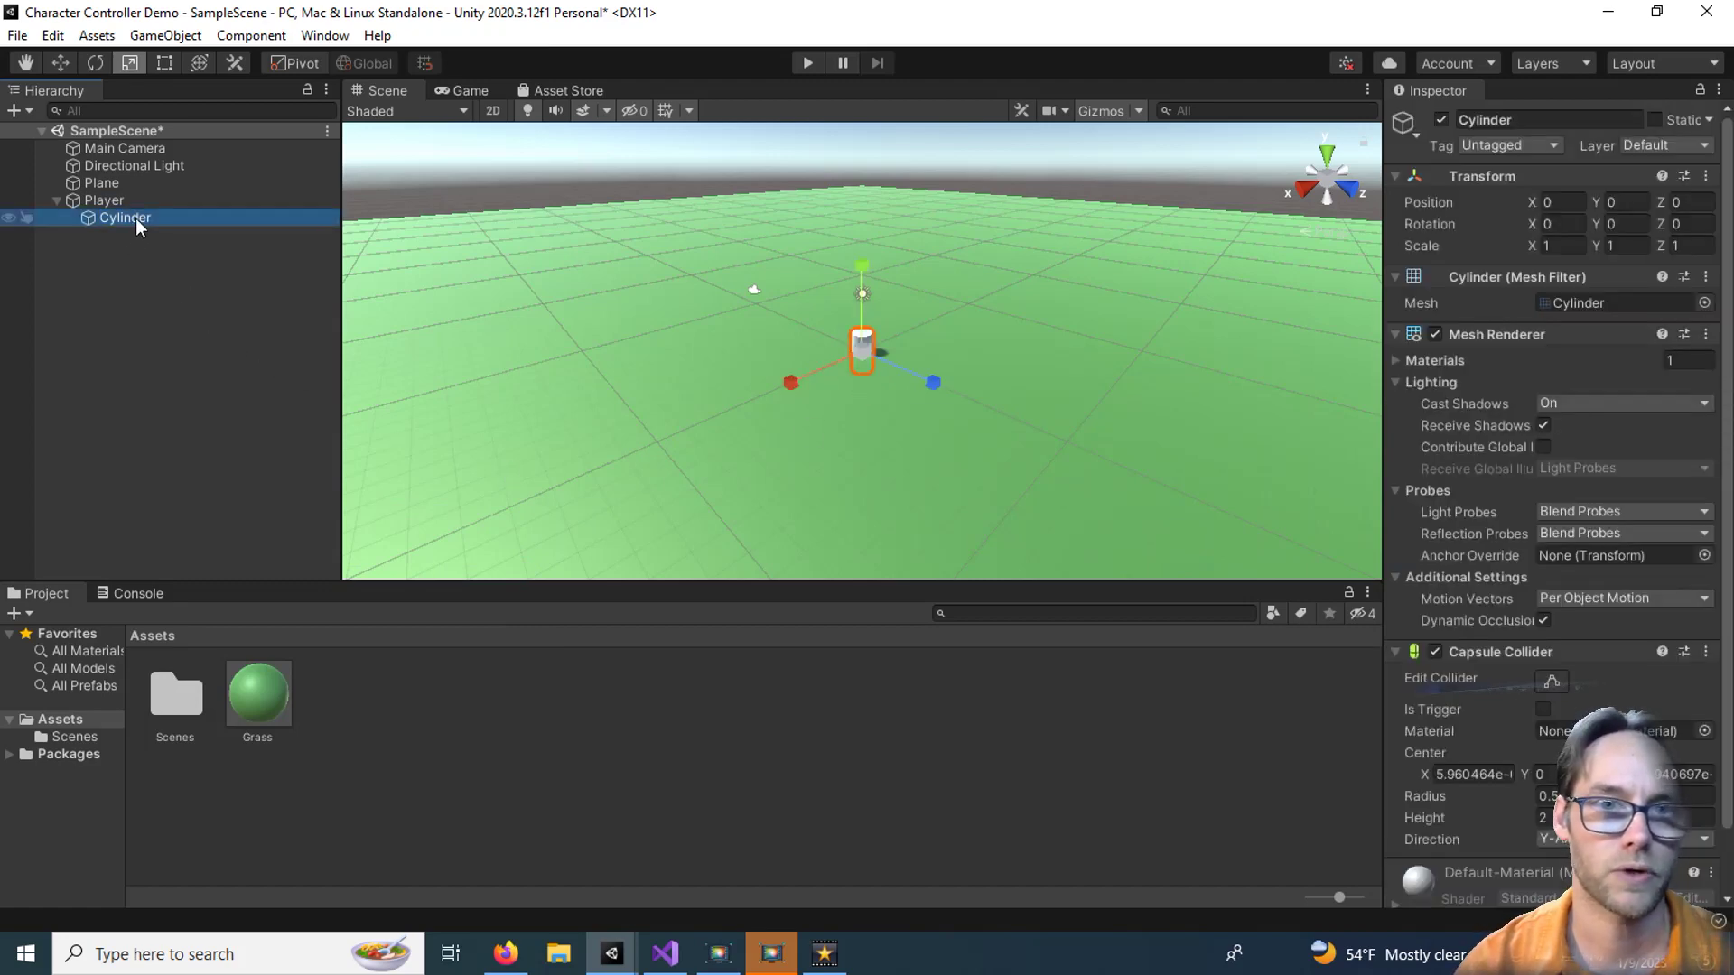
# Add a Cube as a child of the Cylinder and frame the Player in view.
pyautogui.rightClick(136, 218)
pyautogui.moveTo(249, 524)
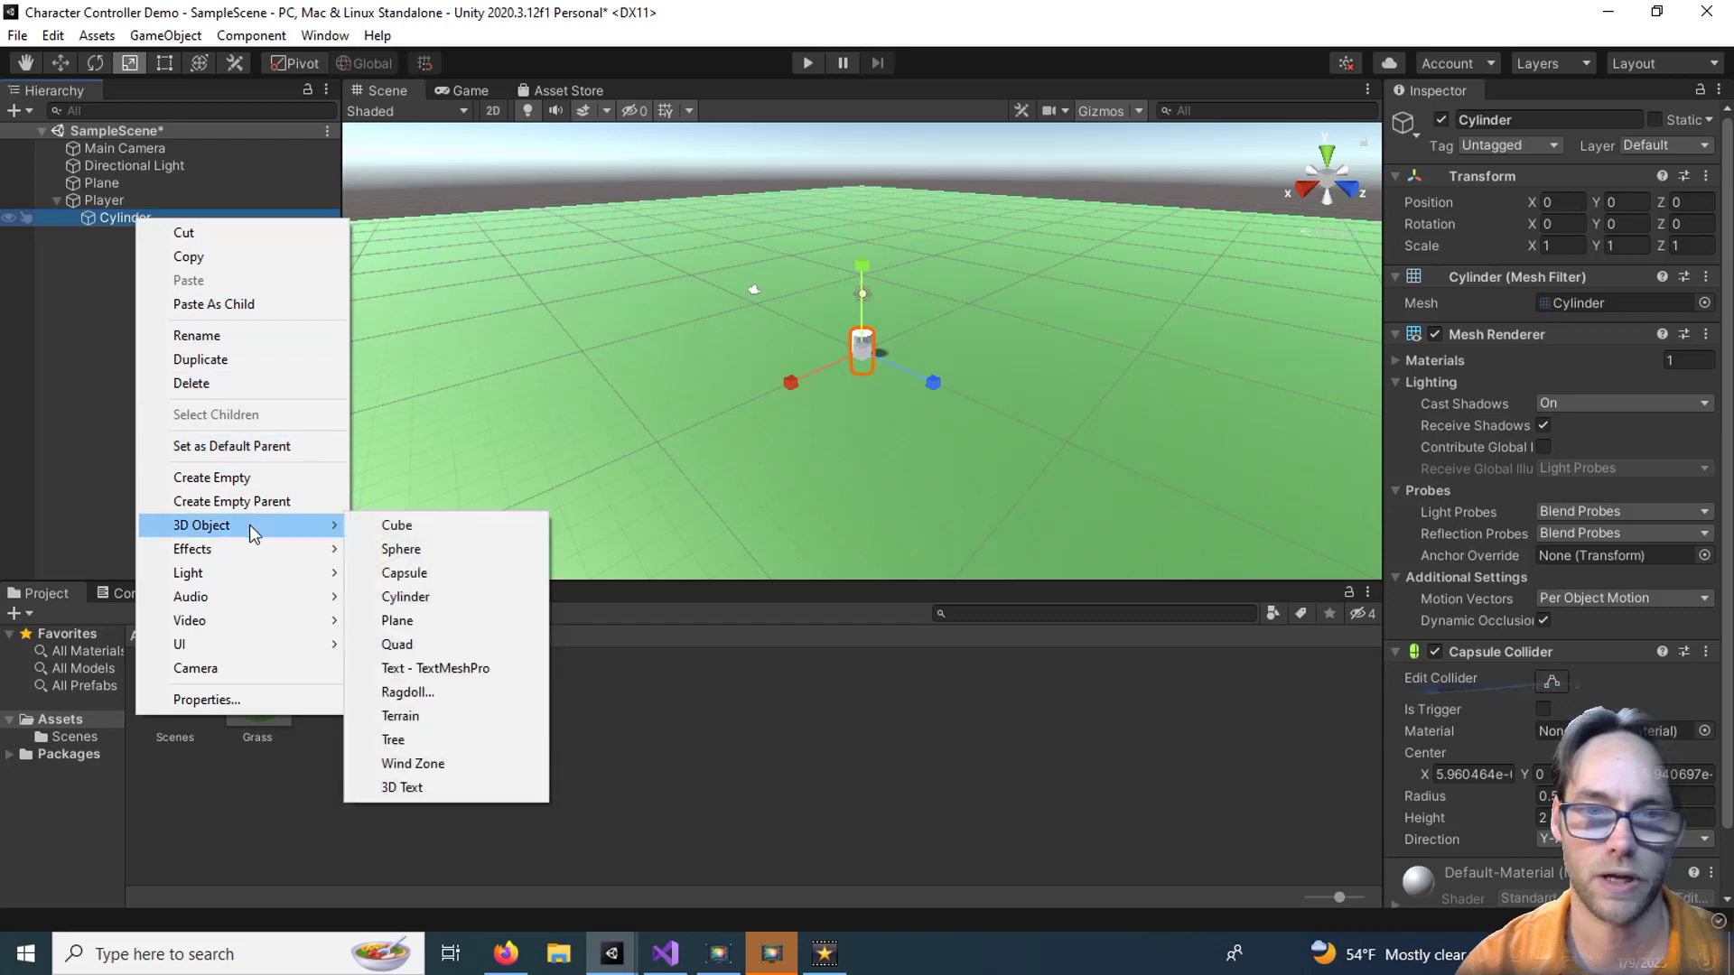
pyautogui.click(404, 524)
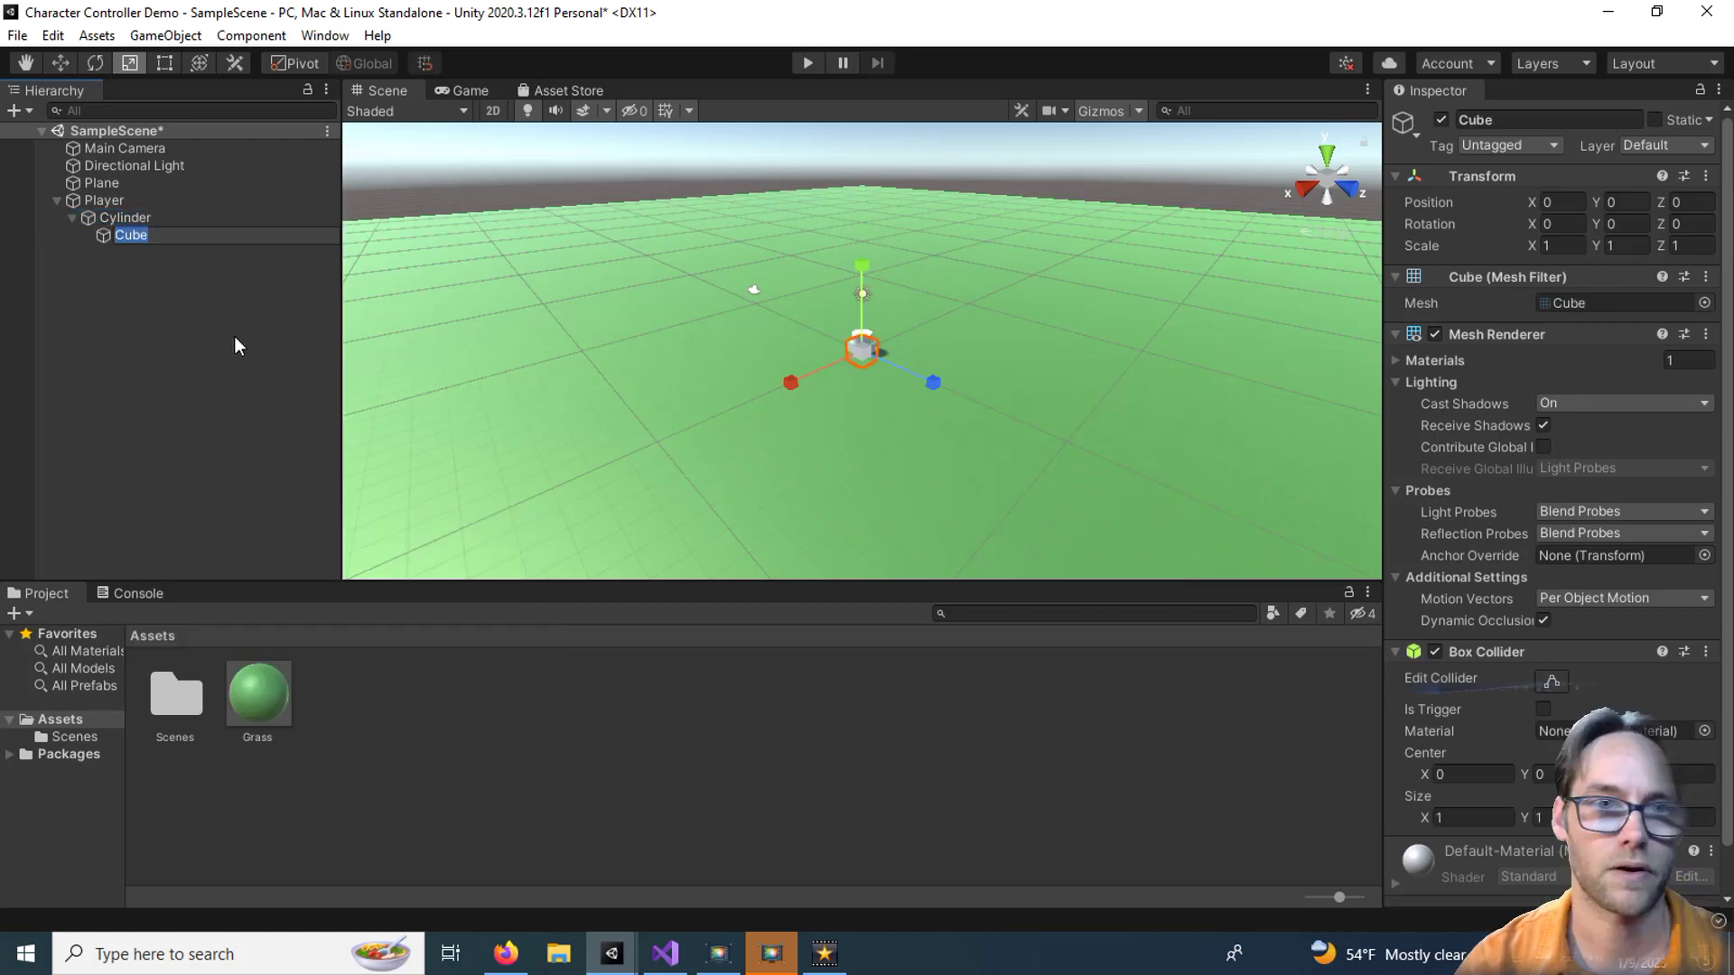
pyautogui.click(127, 201)
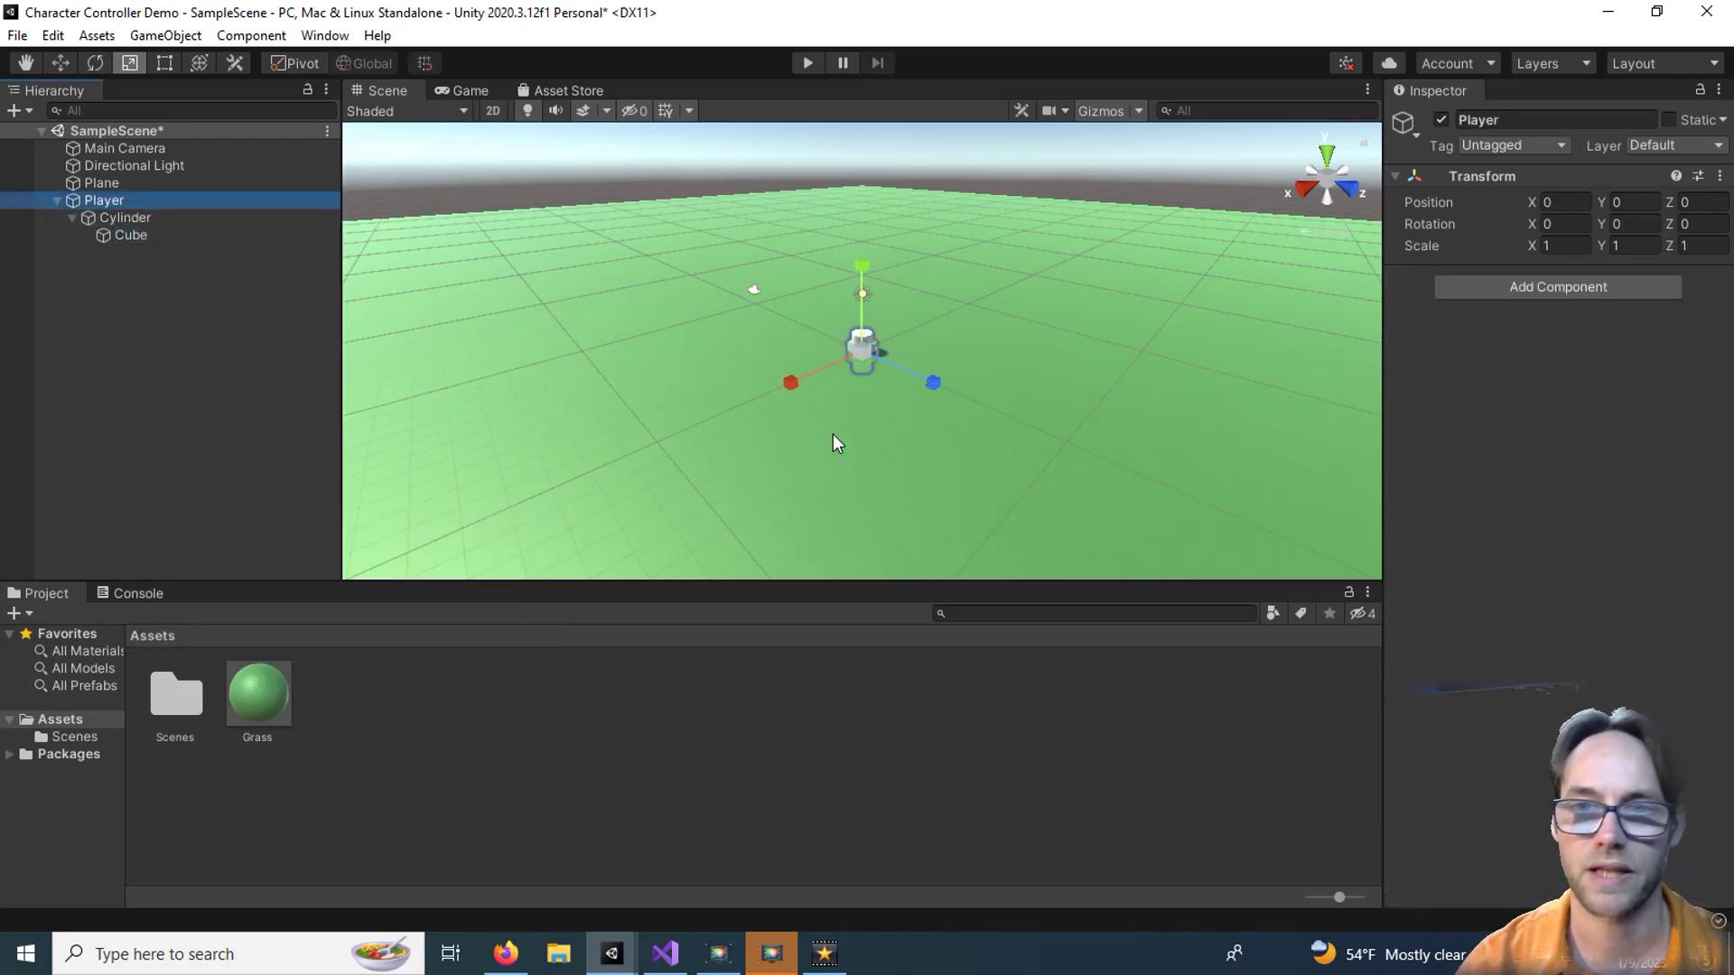
pyautogui.press('f')
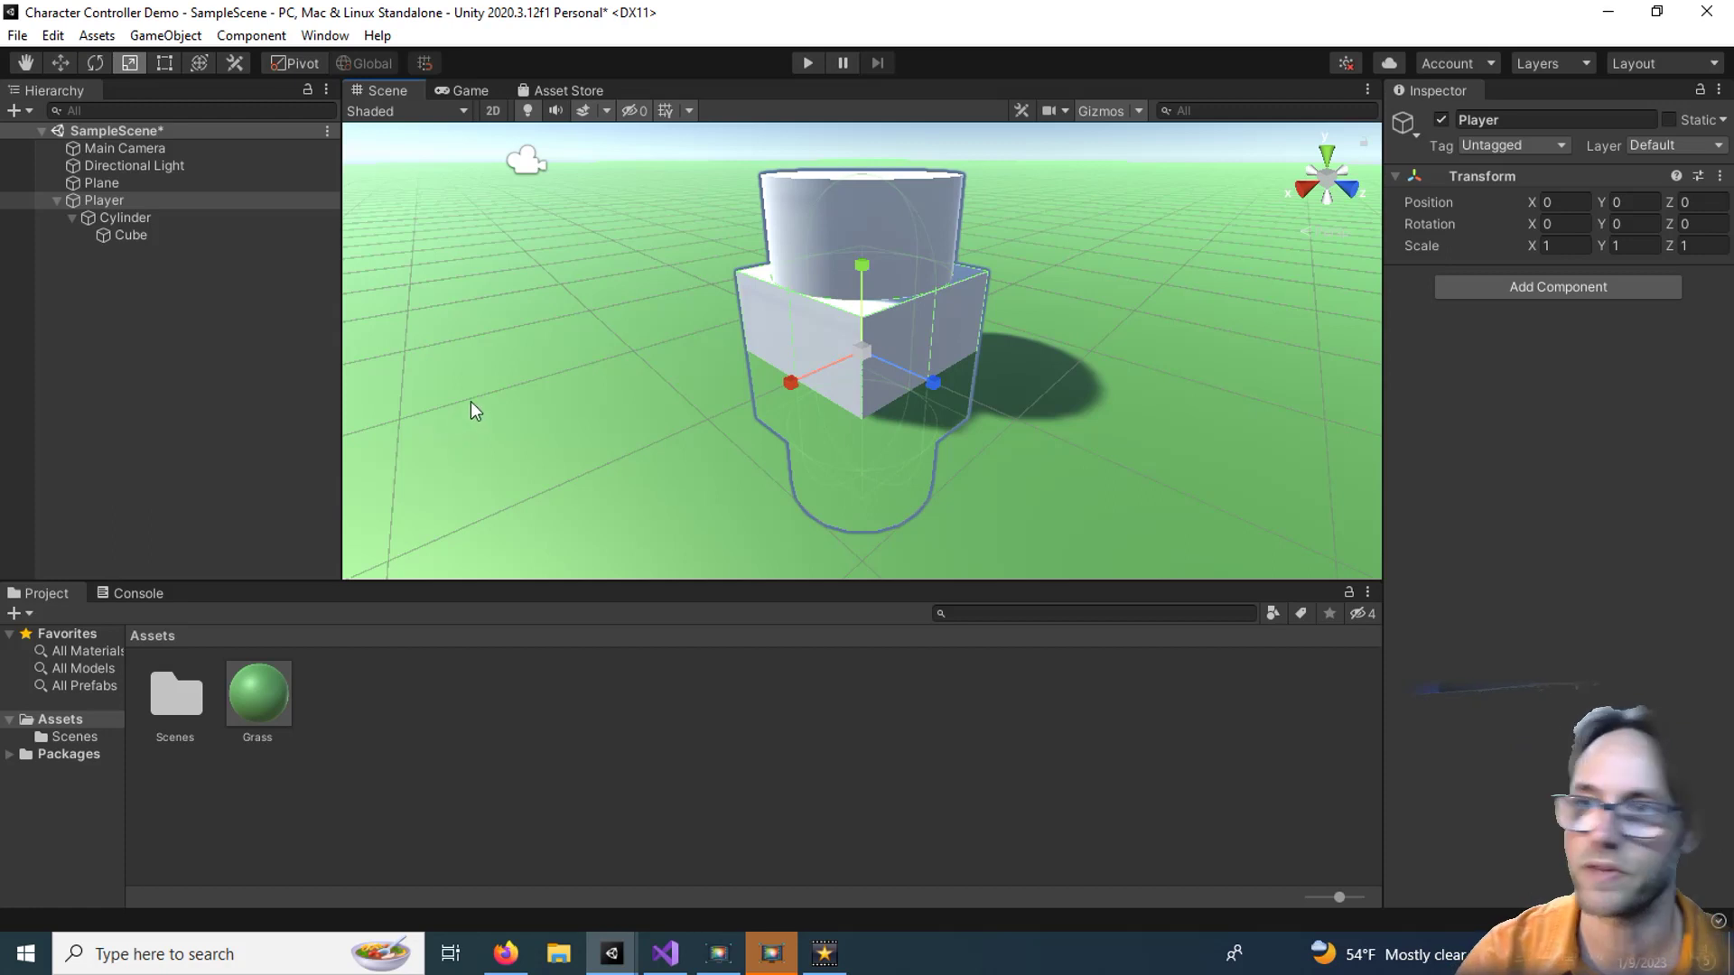
# Set the Player's Transform Position Y to 1 so it rests on the grass.
pyautogui.click(114, 200)
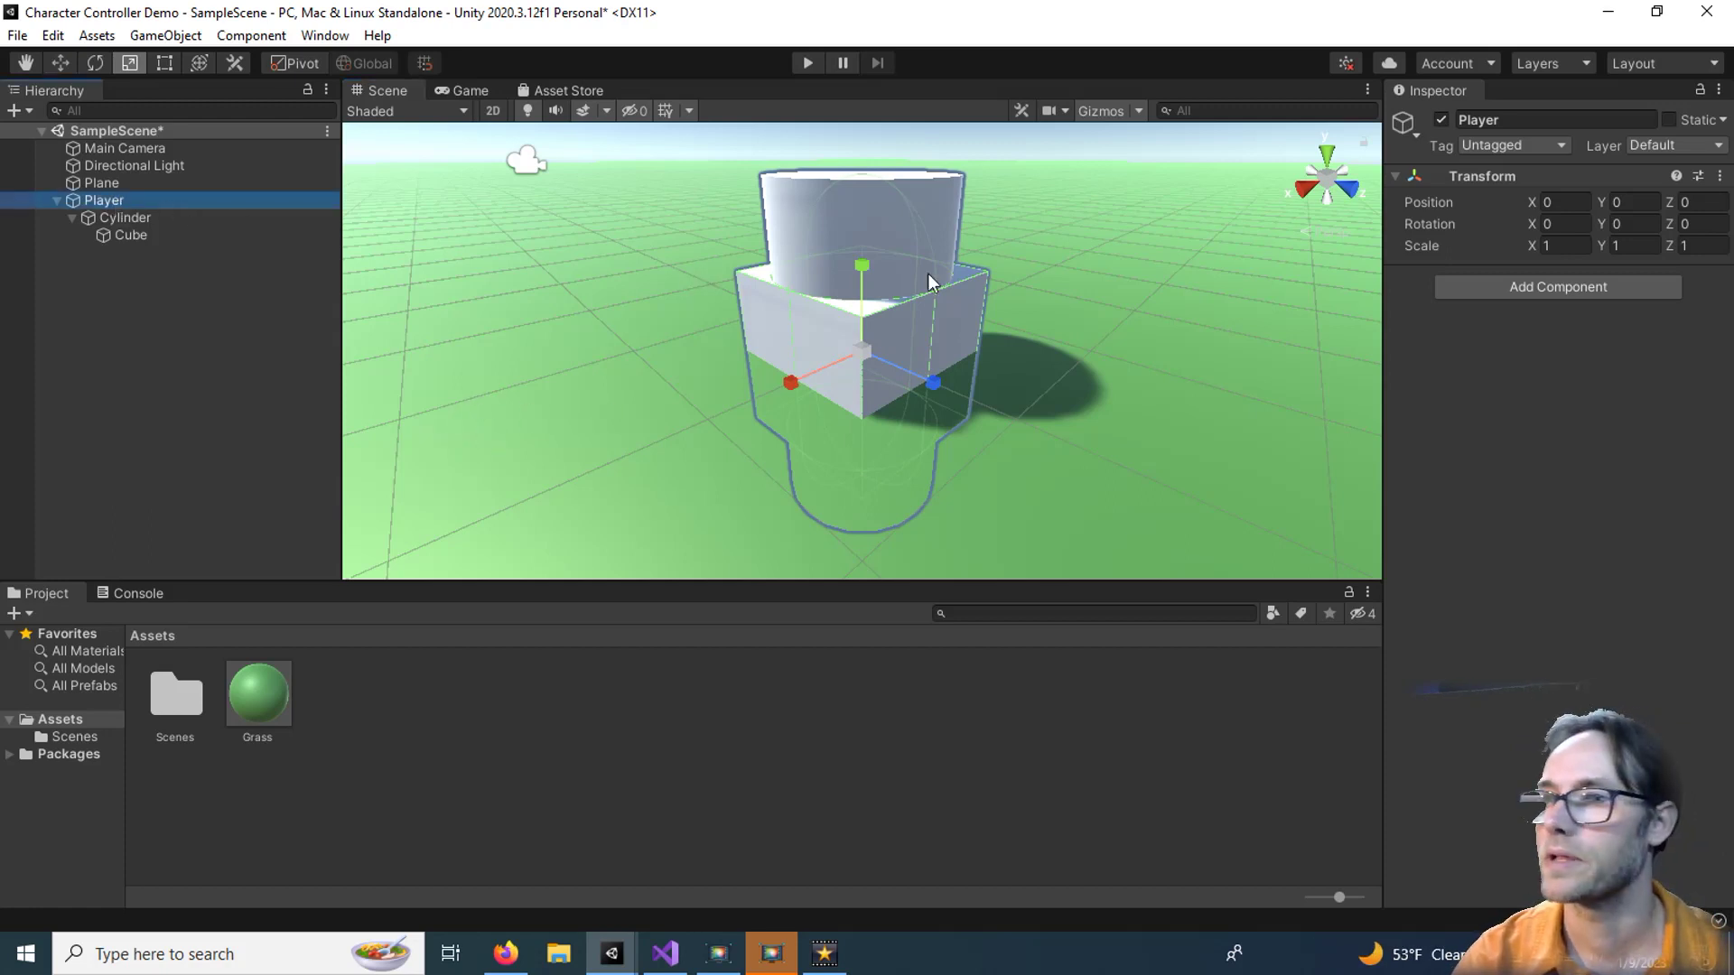
pyautogui.click(1630, 203)
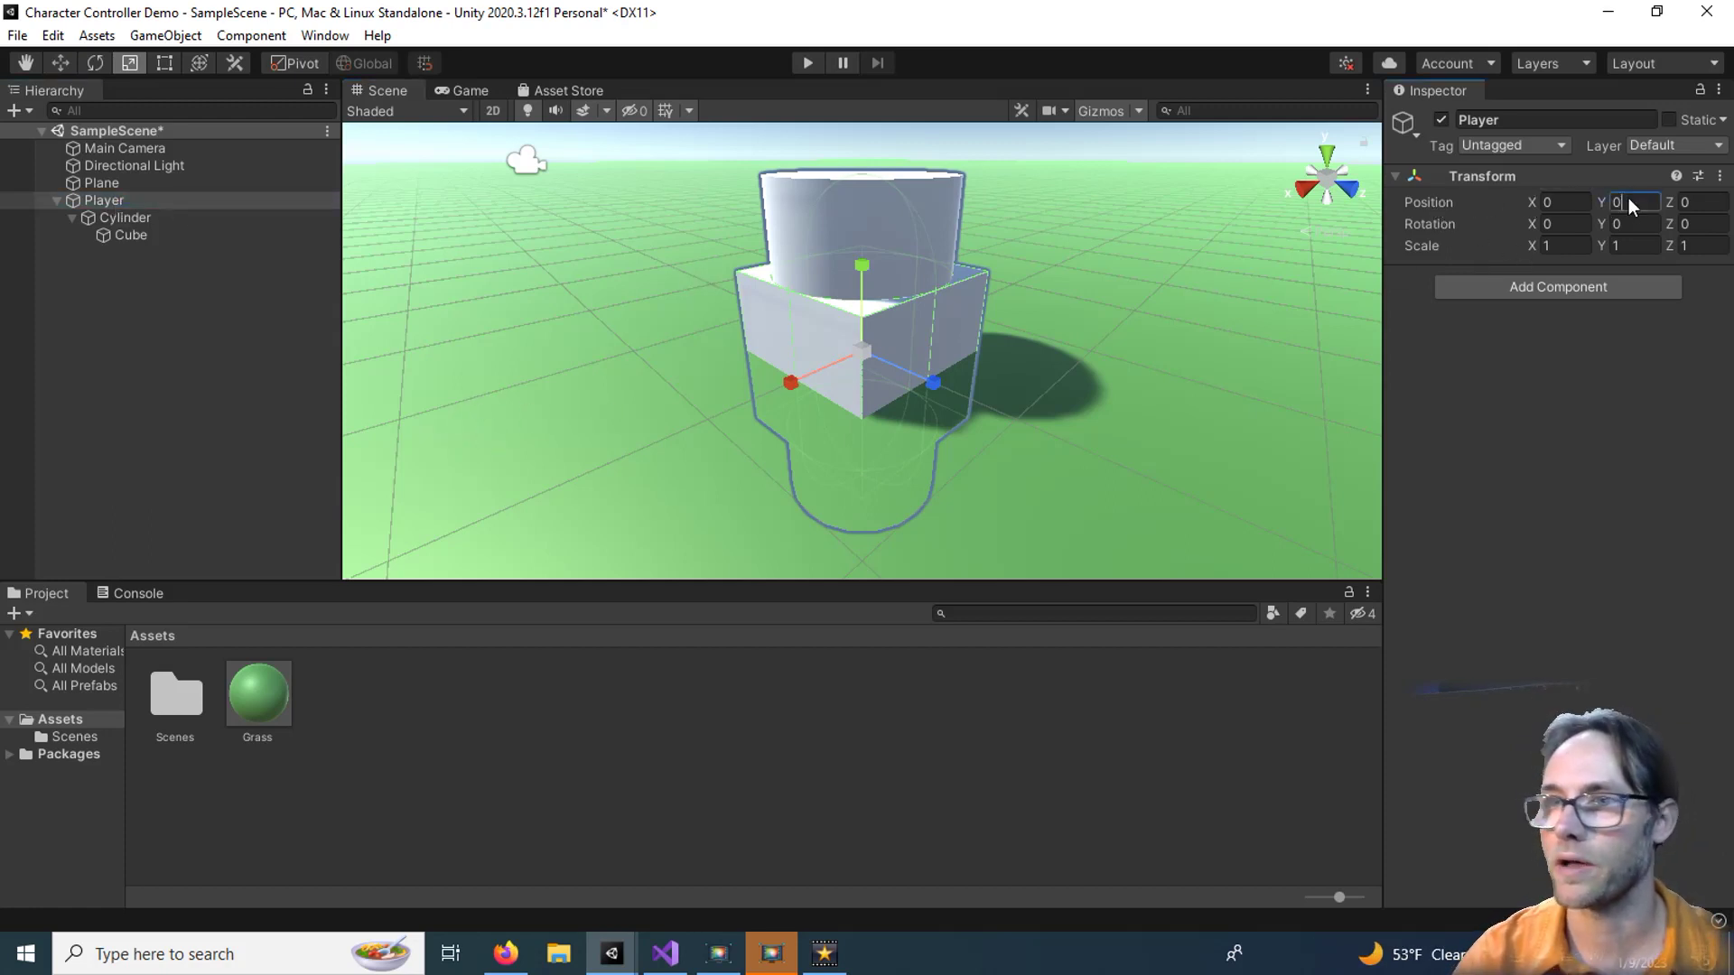
pyautogui.write('1')
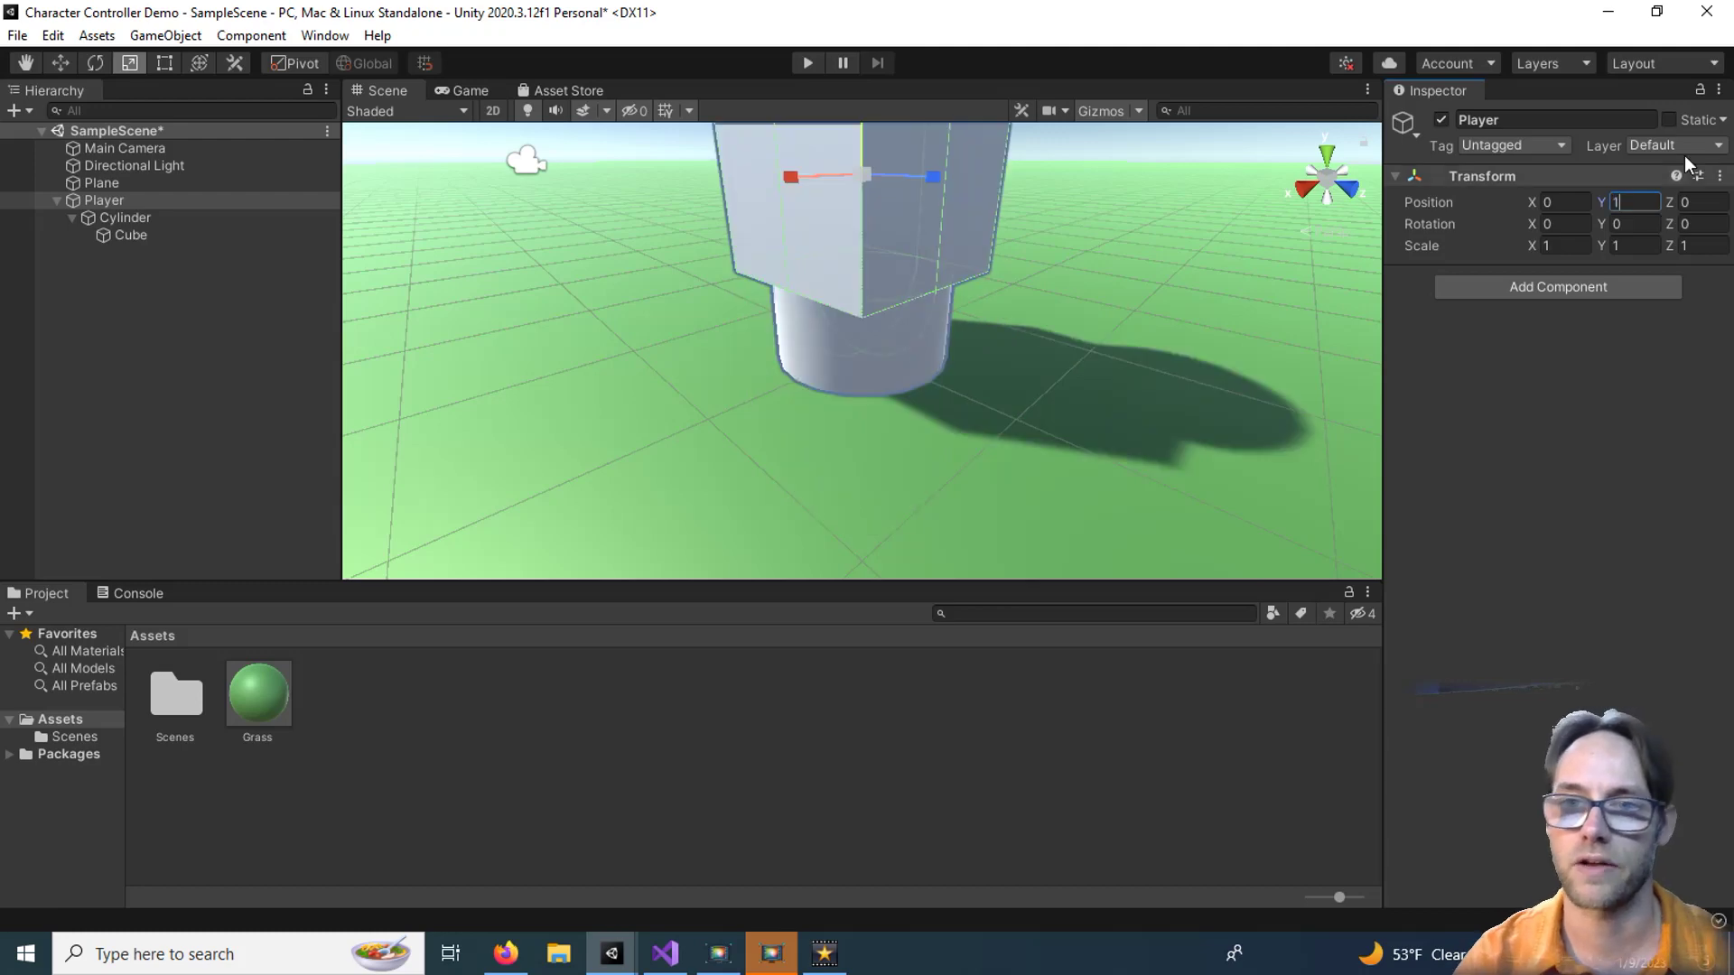
pyautogui.keyDown('alt'); pyautogui.moveTo(1062, 460); pyautogui.dragTo(906, 333); pyautogui.keyUp('alt')
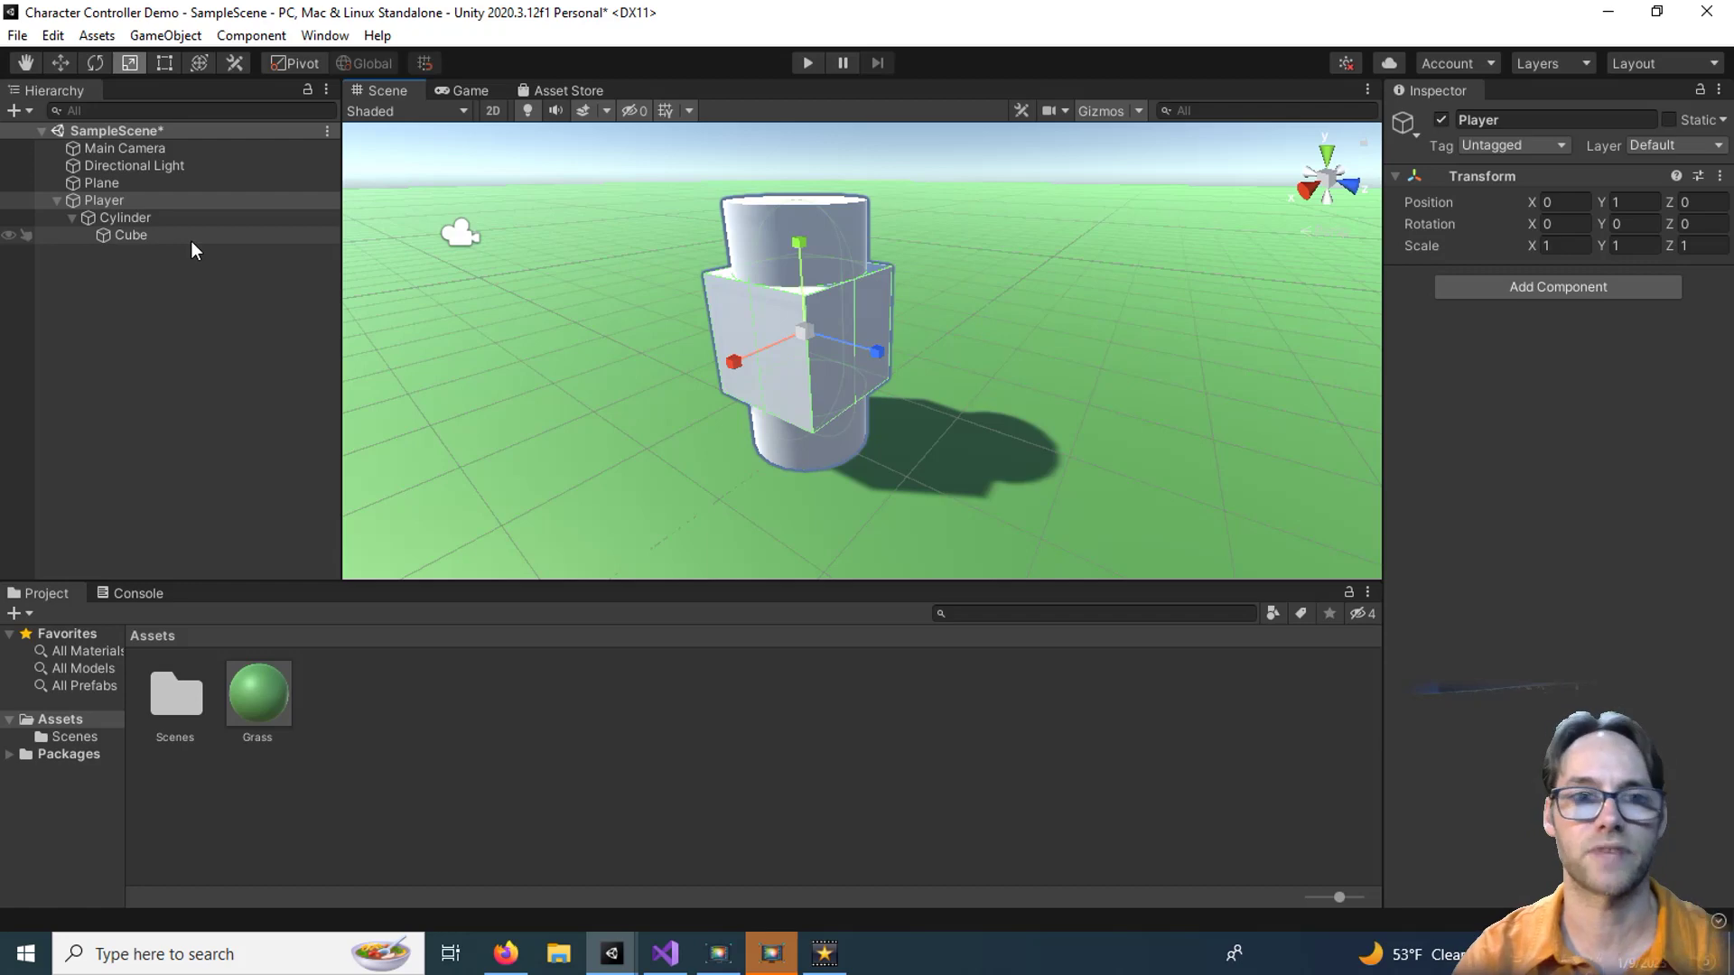
# Scale the Cube to about 0.476 and move it to Y 0.76, Z 0.554 at the cylinder's front.
pyautogui.click(160, 235)
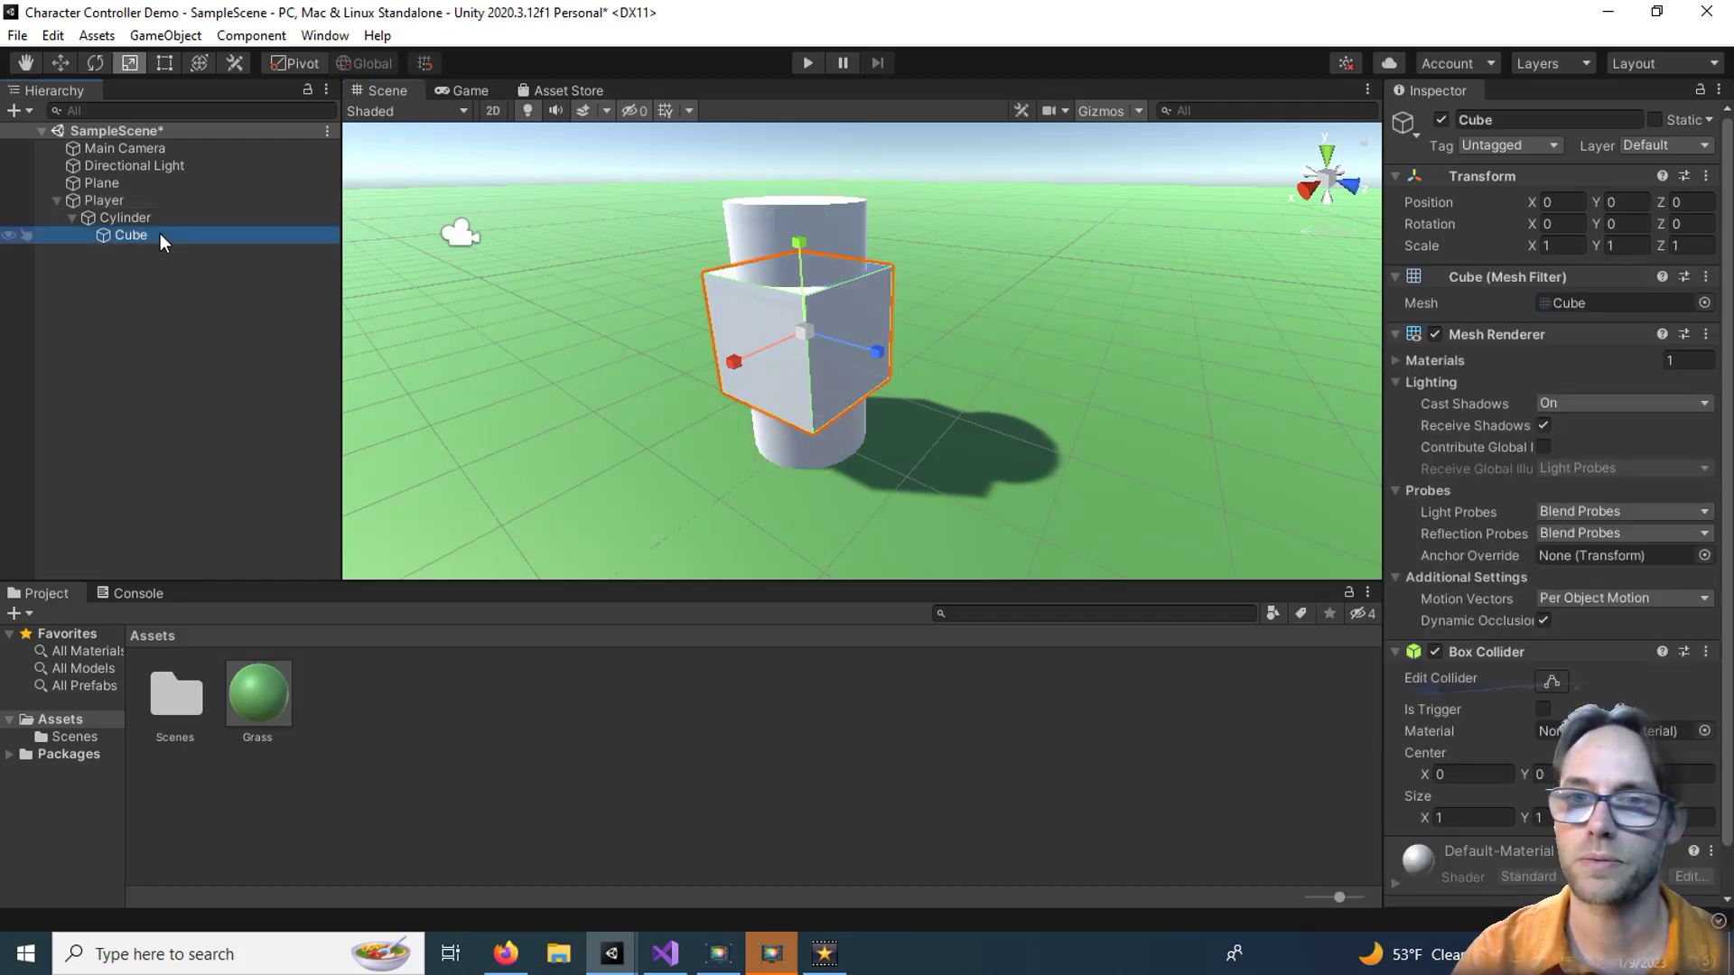
pyautogui.moveTo(806, 327); pyautogui.dragTo(755, 348)
pyautogui.press('w')
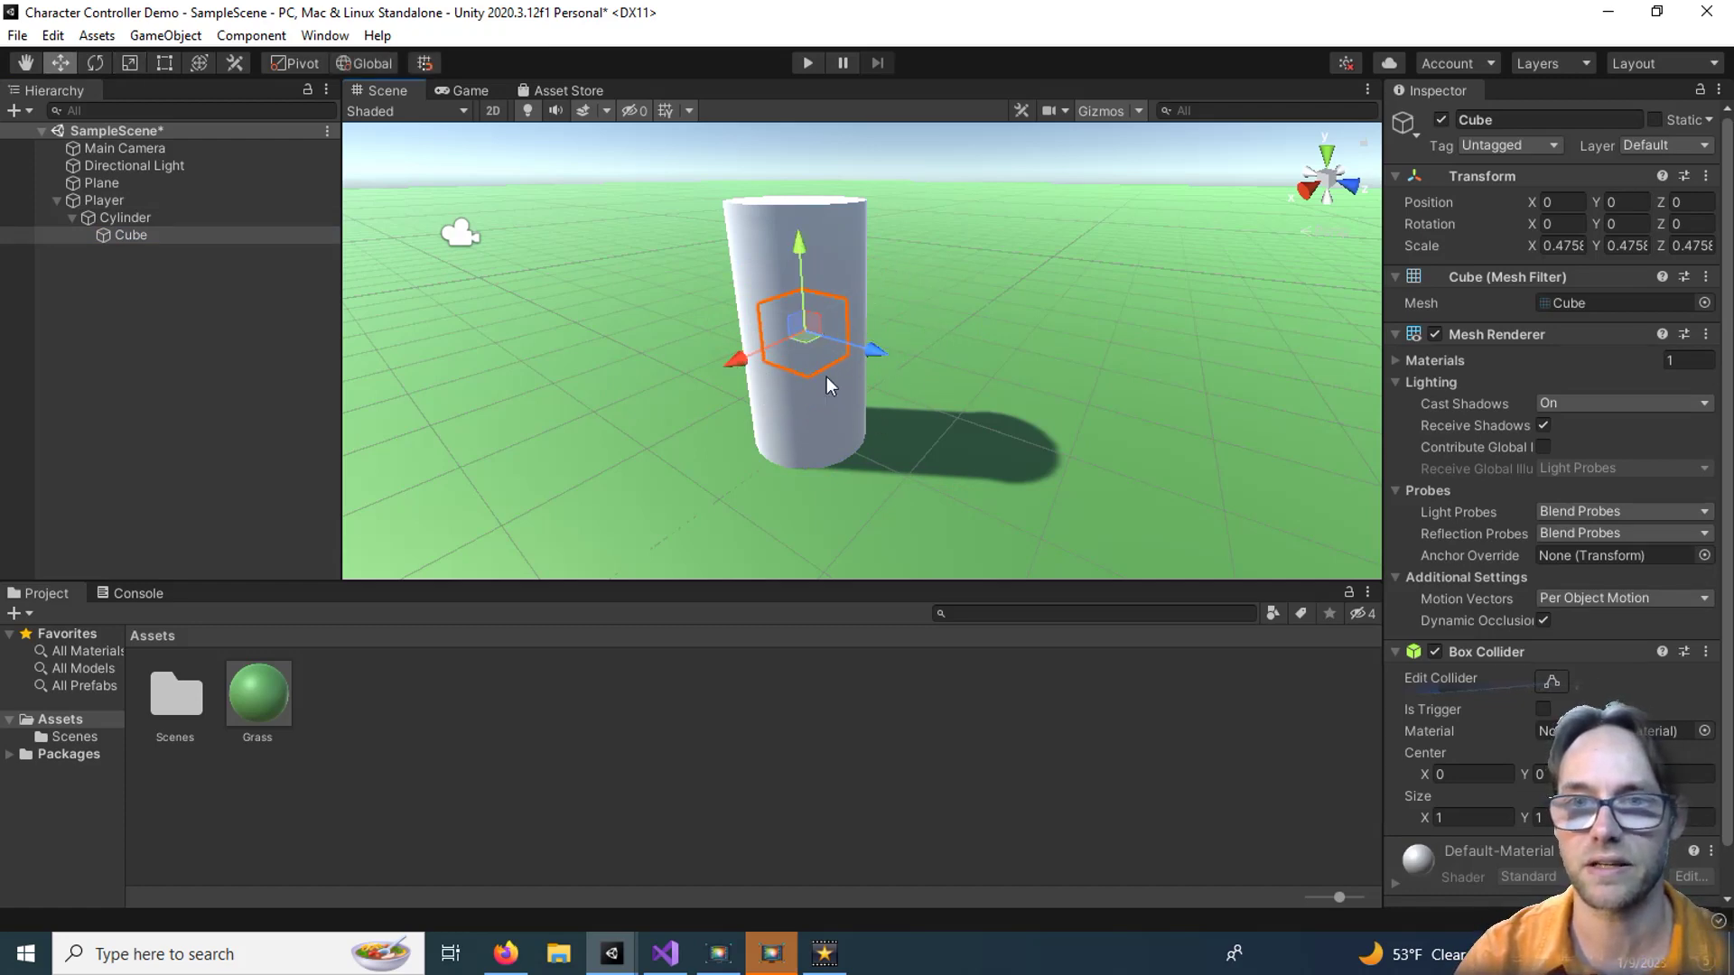
pyautogui.moveTo(874, 350); pyautogui.dragTo(941, 375)
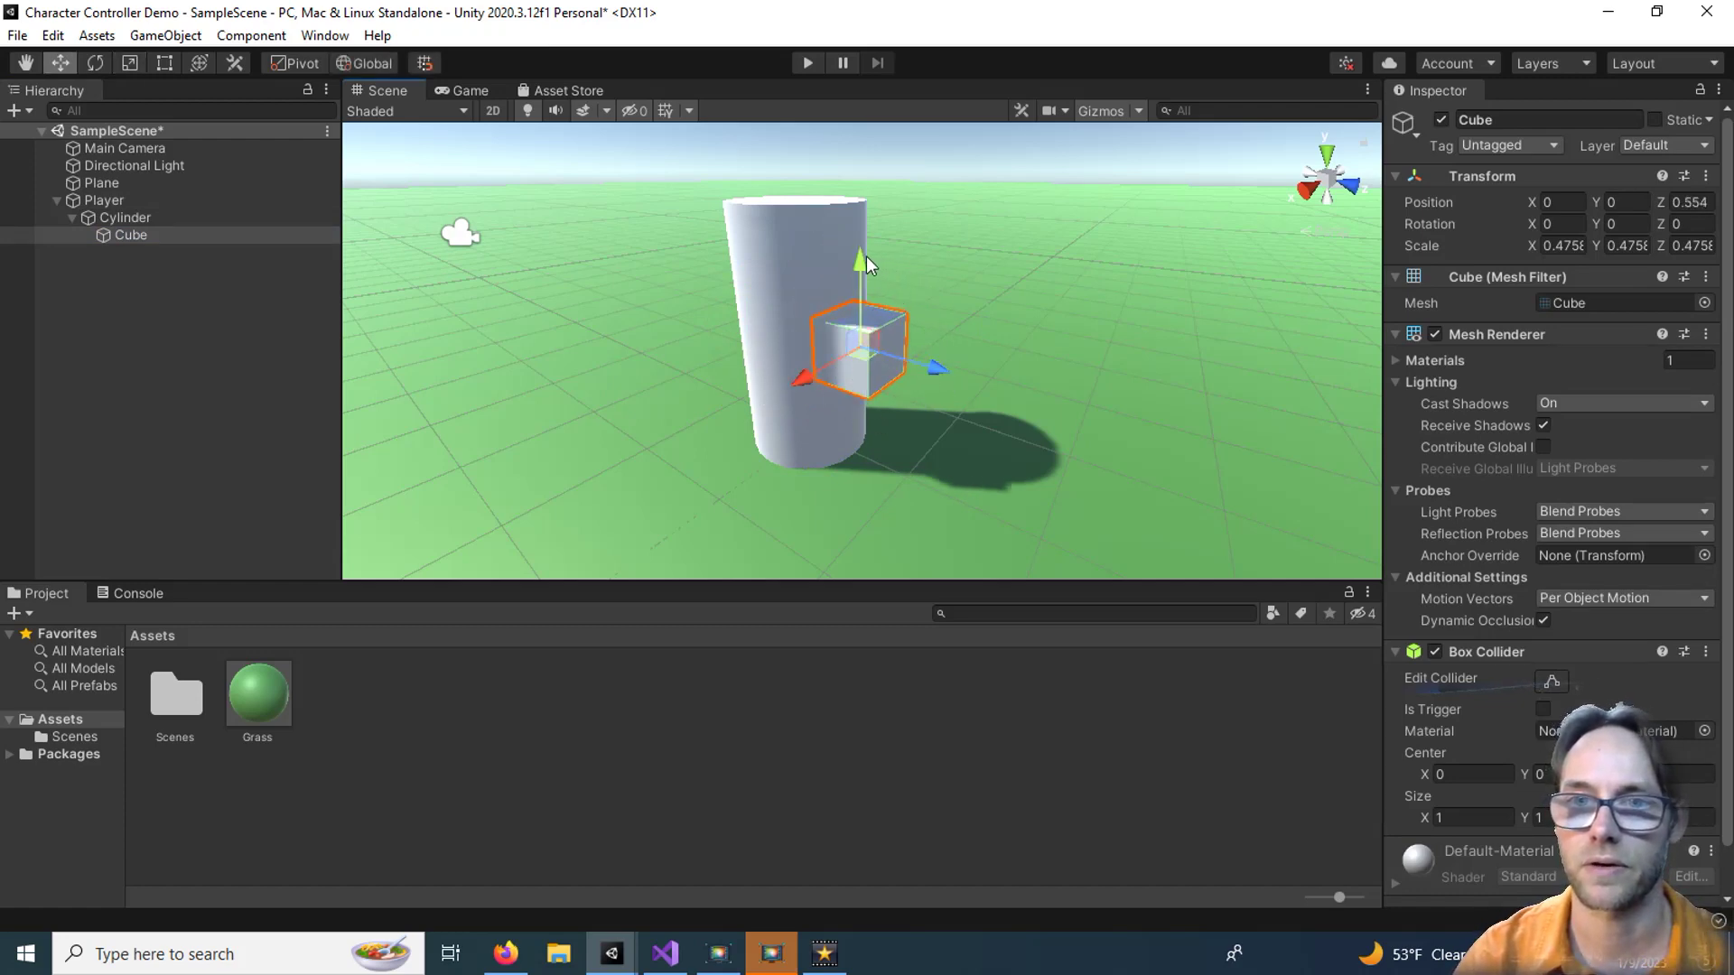
pyautogui.moveTo(857, 264); pyautogui.dragTo(860, 149)
pyautogui.keyDown('alt'); pyautogui.moveTo(1022, 362); pyautogui.dragTo(1033, 410); pyautogui.keyUp('alt')
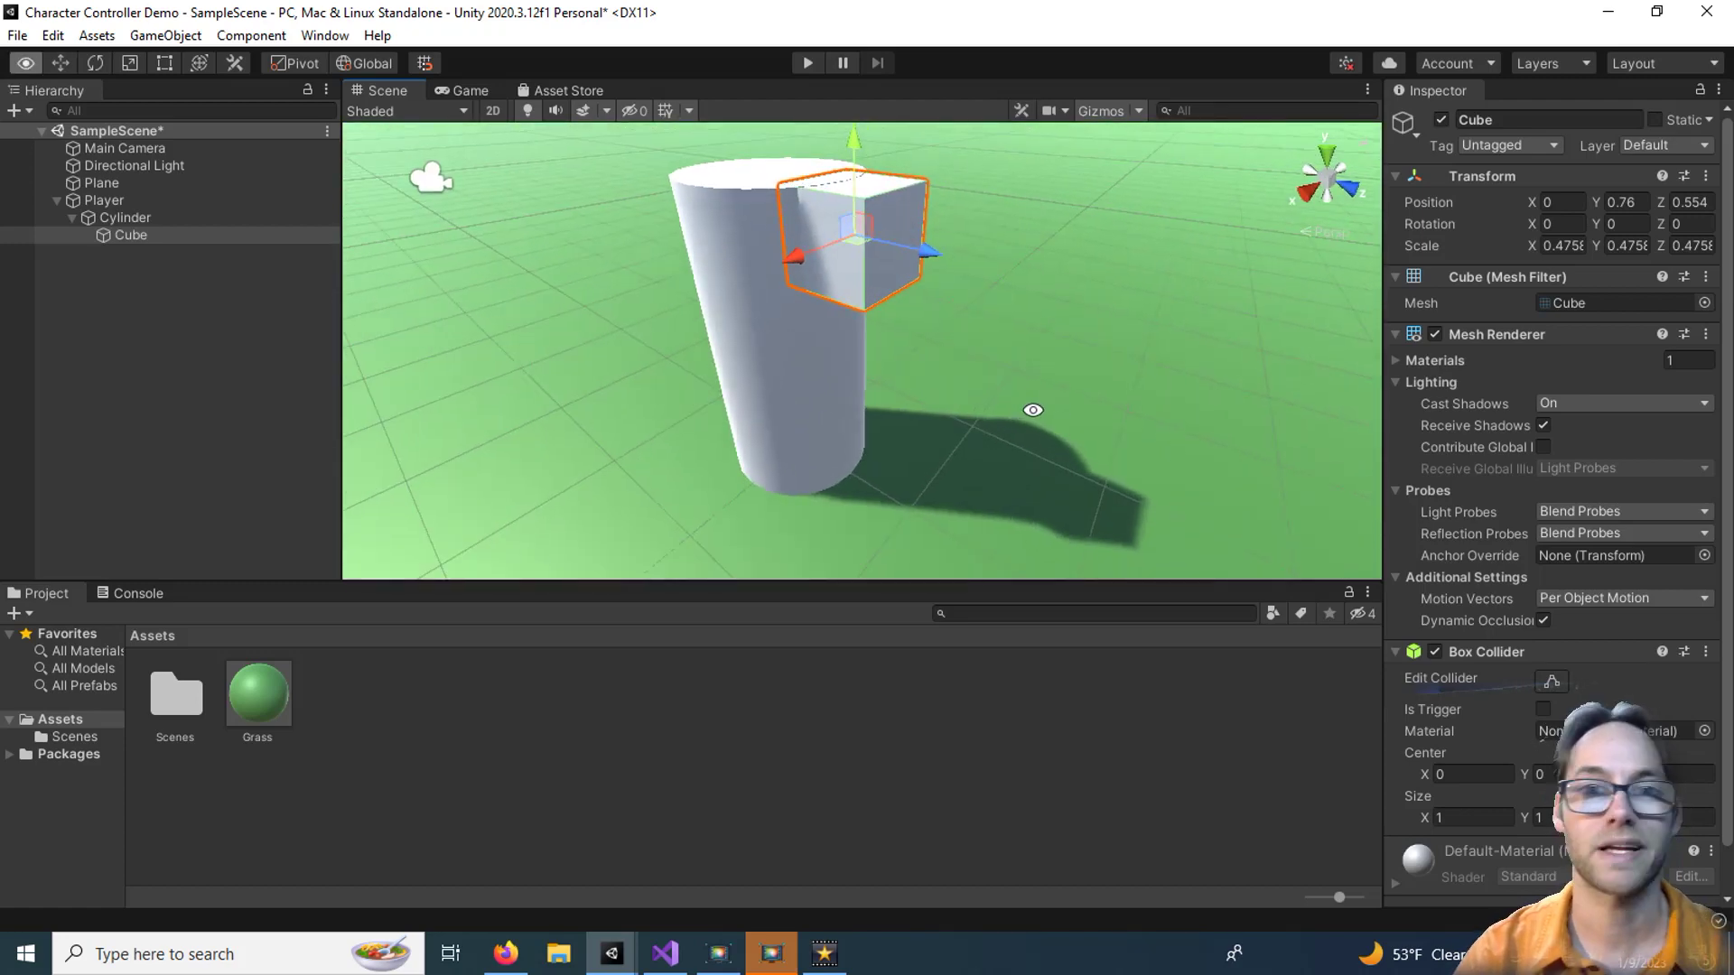
pyautogui.click(115, 197)
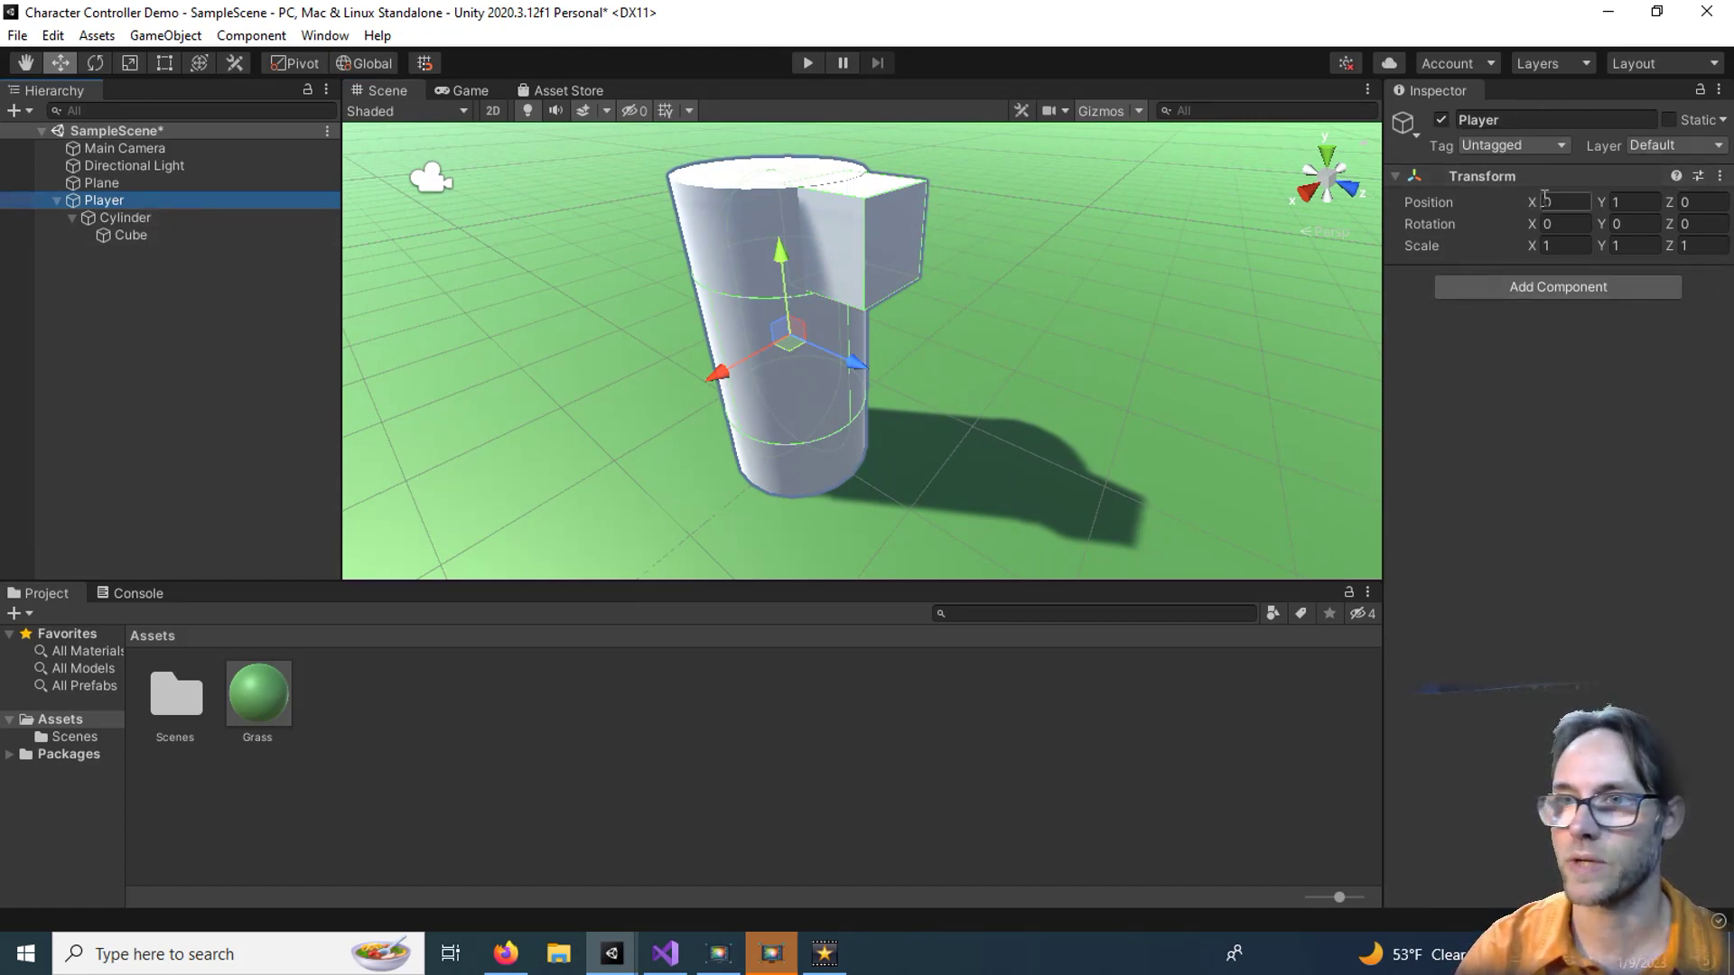
# Add a Character Controller component to the Player.
pyautogui.click(1537, 286)
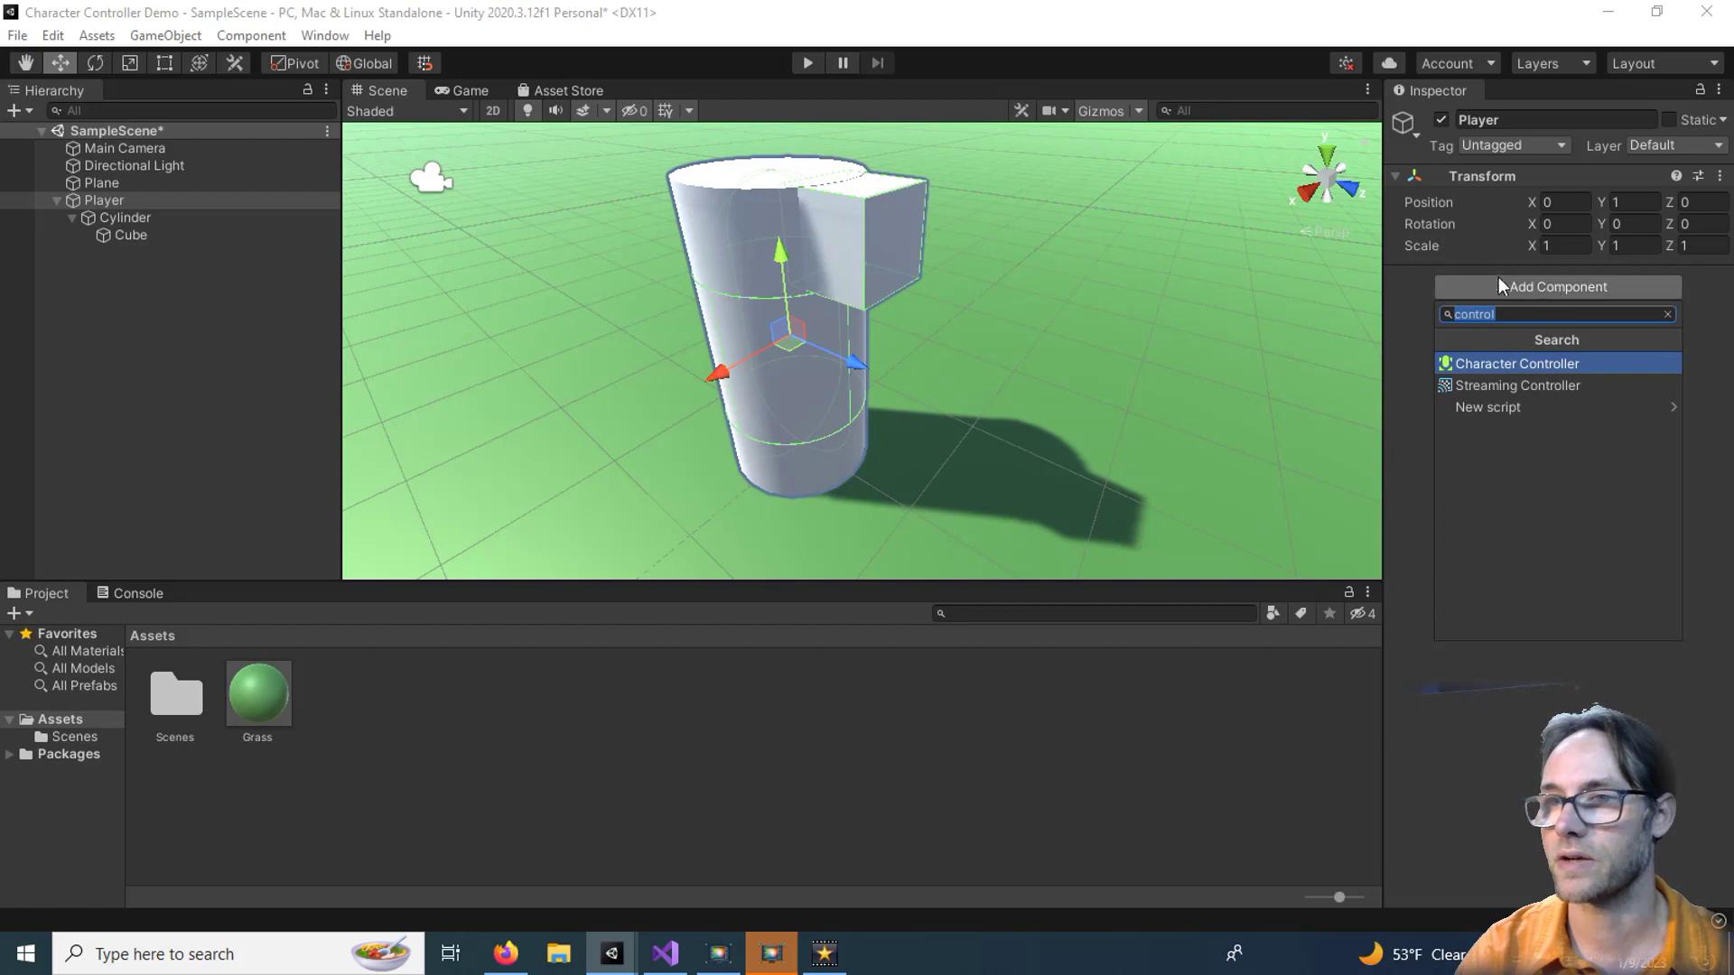
pyautogui.click(1472, 365)
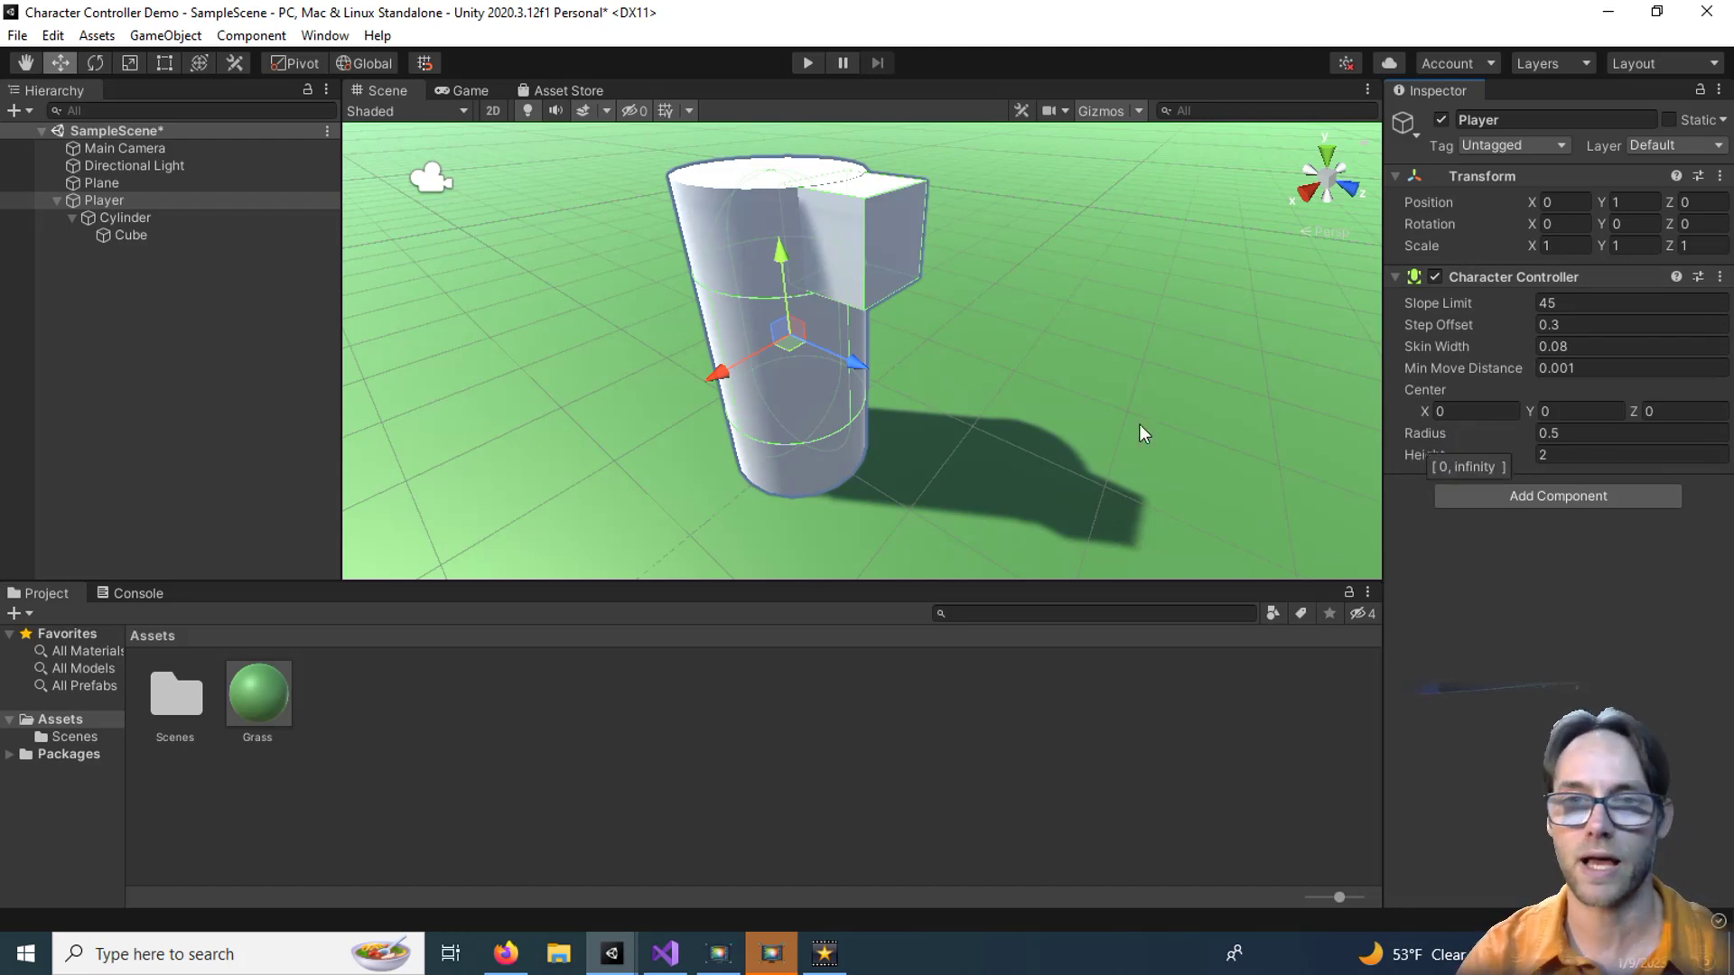
pyautogui.keyDown('alt'); pyautogui.moveTo(955, 445); pyautogui.dragTo(1046, 341); pyautogui.keyUp('alt')
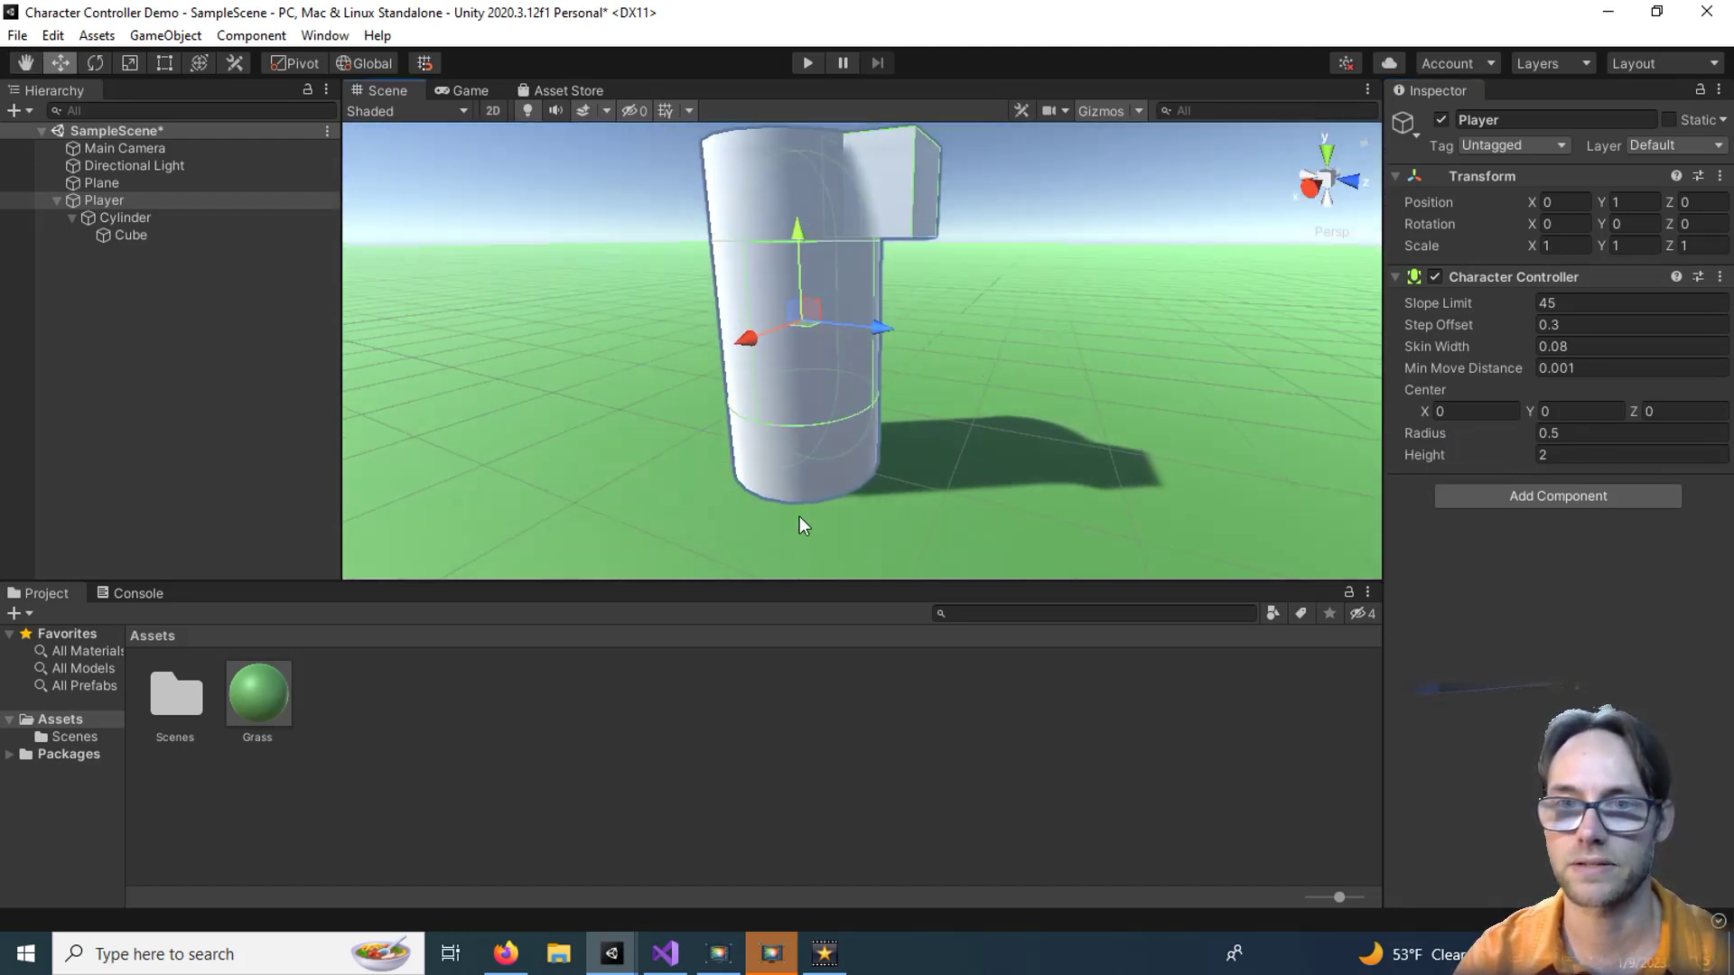
pyautogui.keyDown('alt'); pyautogui.moveTo(815, 359); pyautogui.dragTo(823, 545); pyautogui.keyUp('alt')
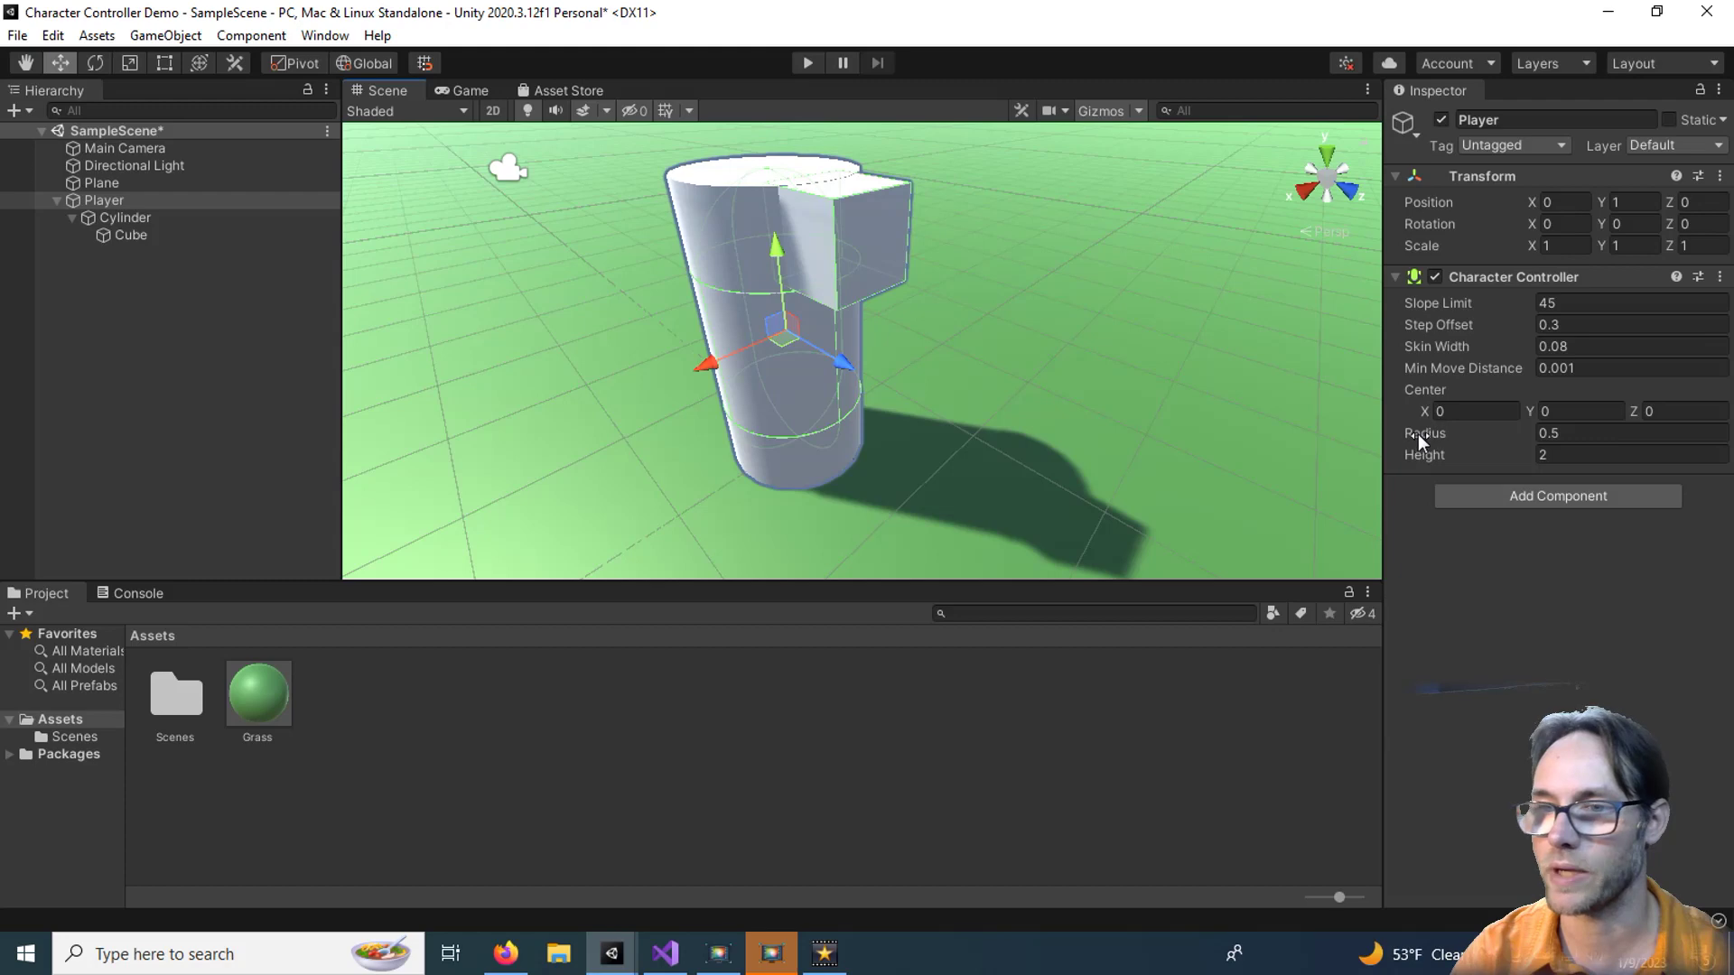
# Preview a wider controller radius, then set it back to 0.5.
pyautogui.moveTo(1422, 434)
pyautogui.mouseDown()
pyautogui.moveTo(1450, 431)
pyautogui.moveTo(1407, 431)
pyautogui.moveTo(1452, 432)
pyautogui.mouseUp()
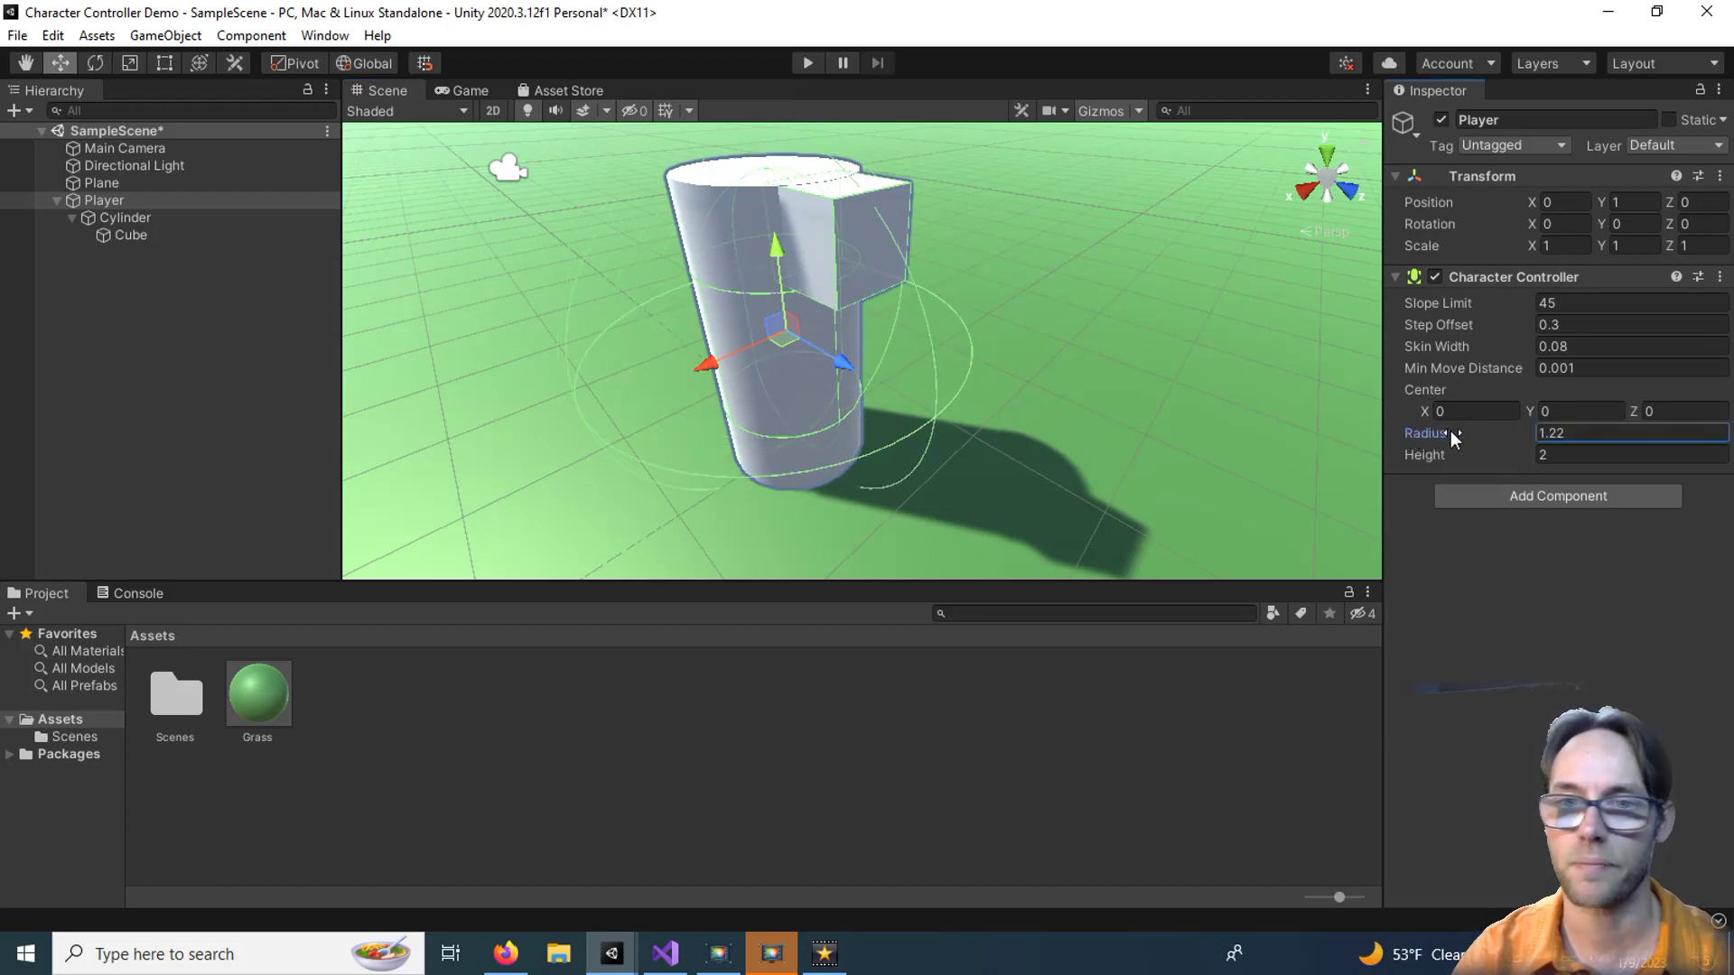
pyautogui.doubleClick(1570, 436)
pyautogui.write('0.5')
pyautogui.keyDown('alt'); pyautogui.moveTo(1063, 451); pyautogui.dragTo(952, 368); pyautogui.keyUp('alt')
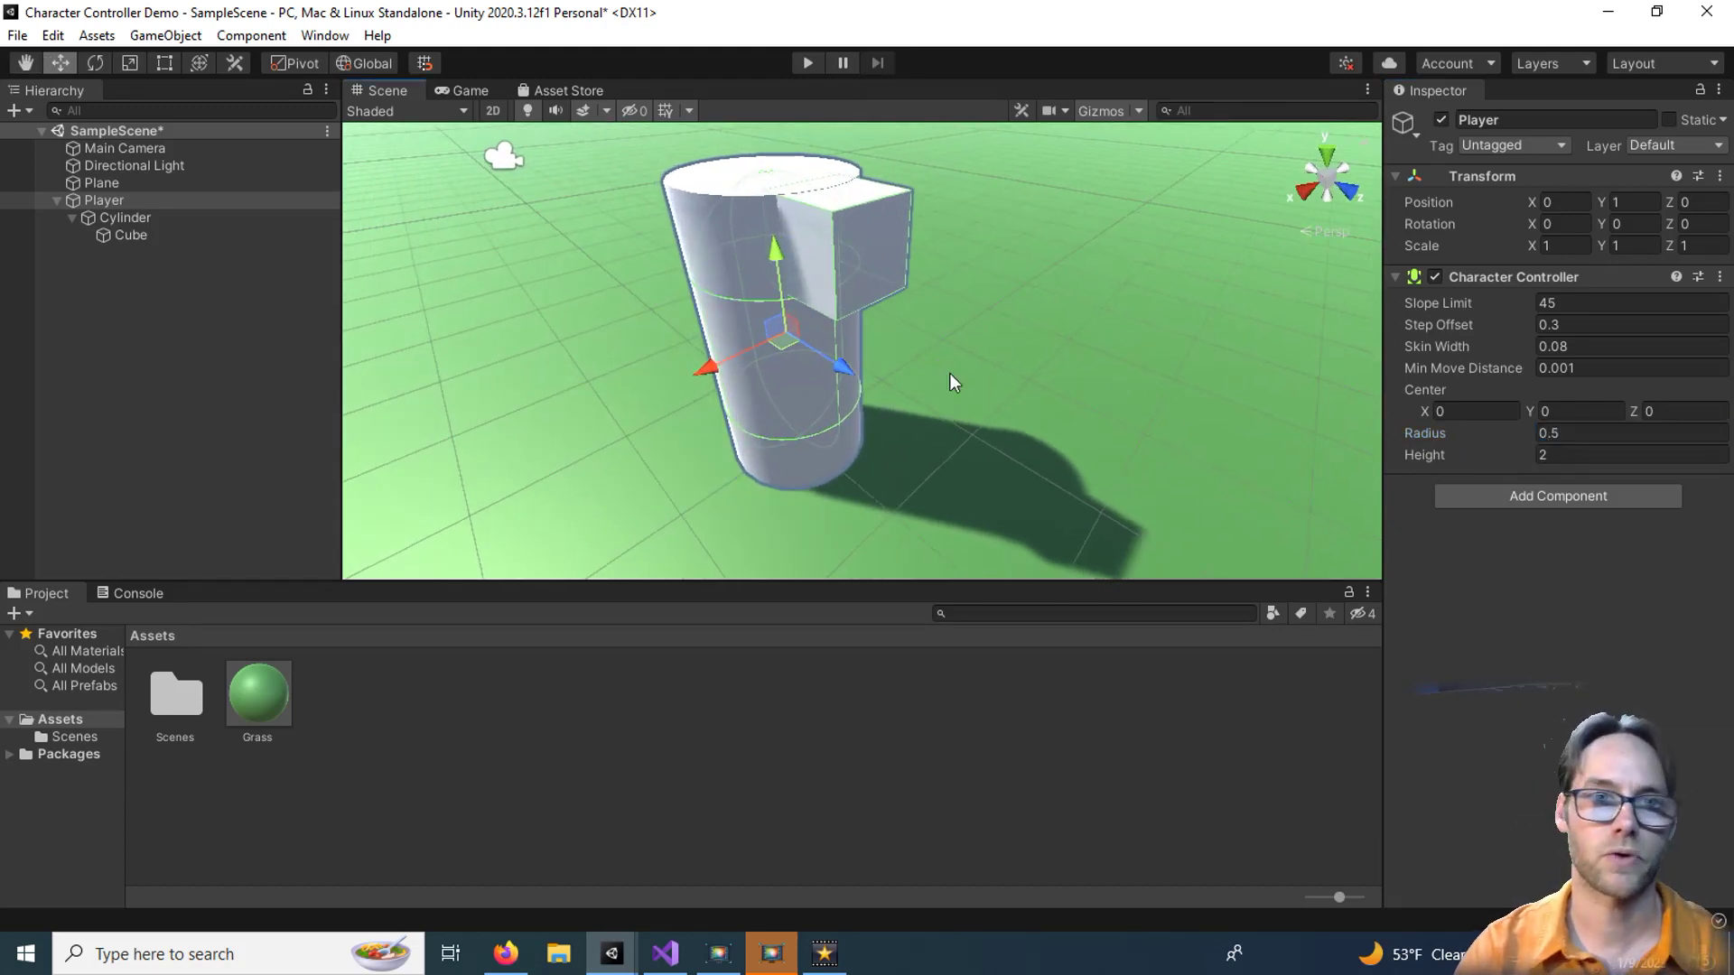
pyautogui.click(364, 701)
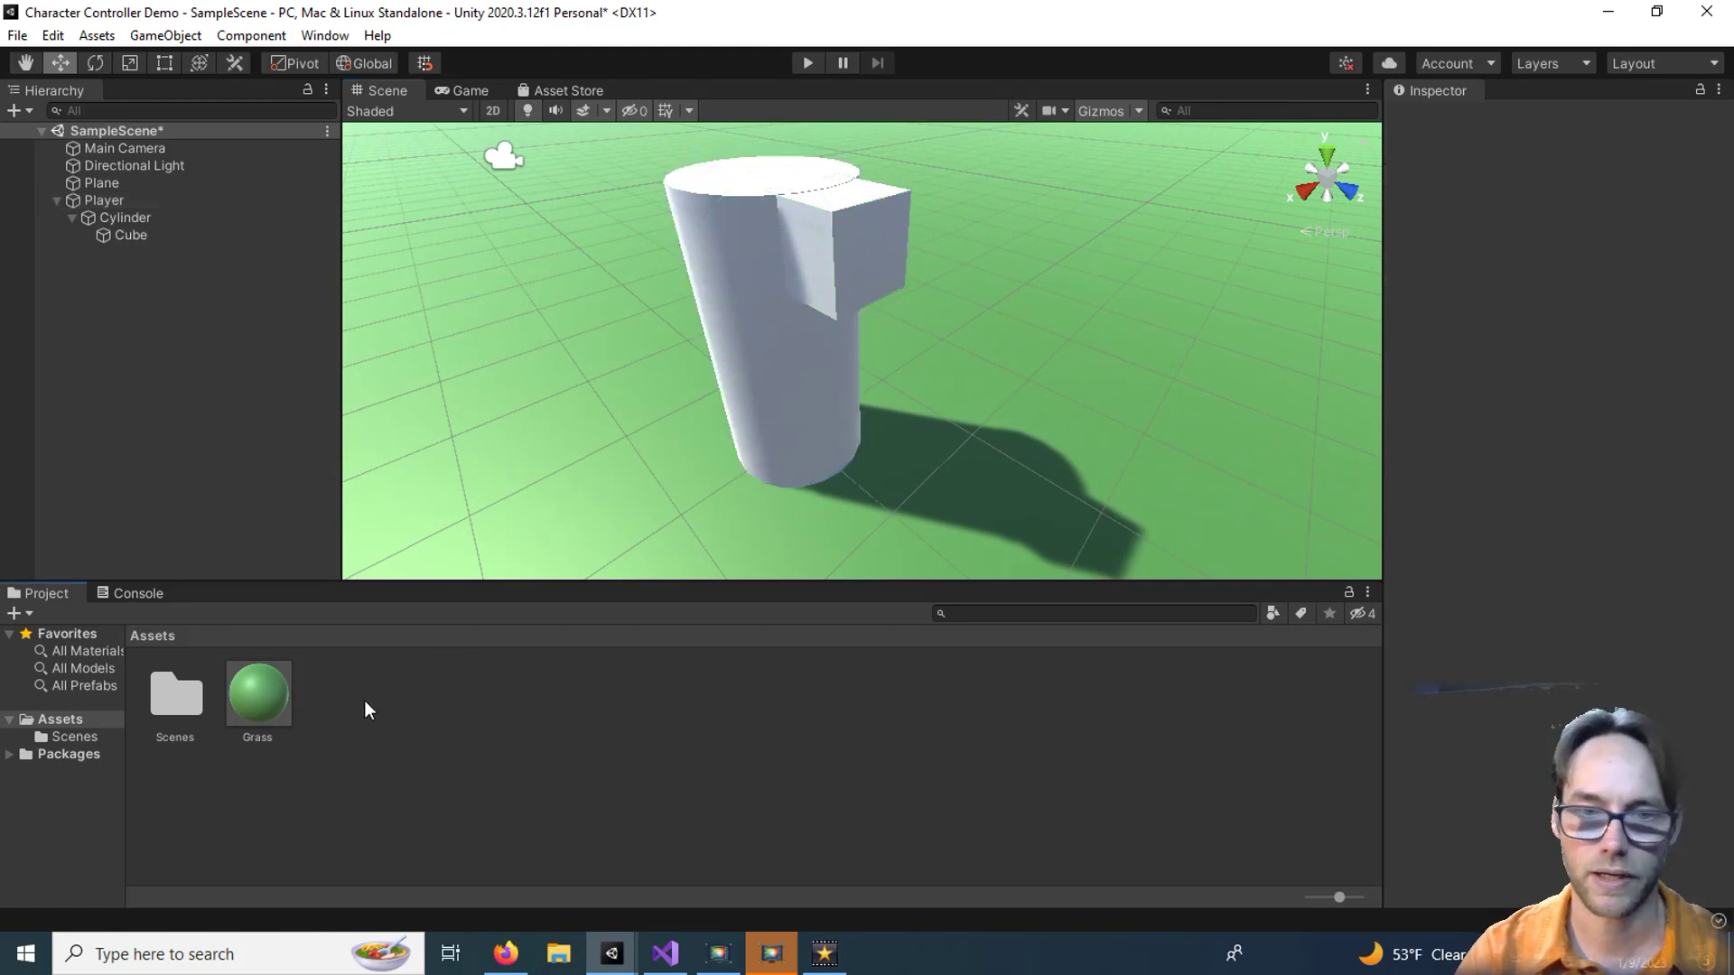
# Add a new C# Script through Assets > Create and name it PlayerMovement.
pyautogui.rightClick(349, 714)
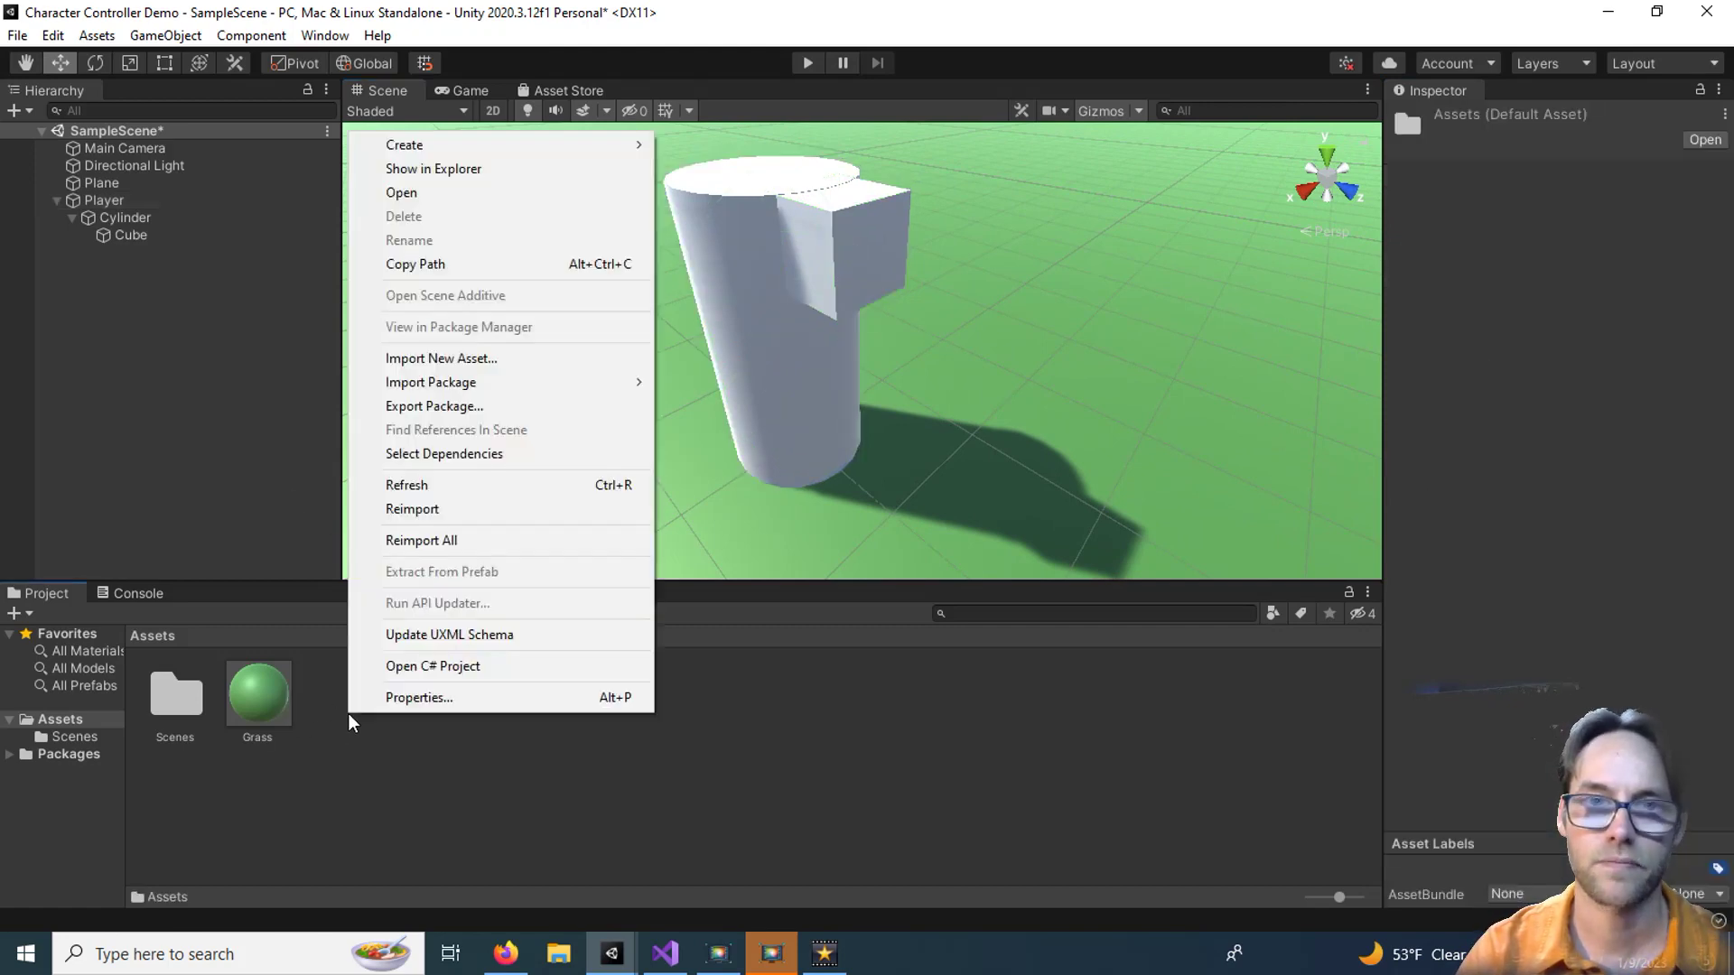
pyautogui.moveTo(470, 154)
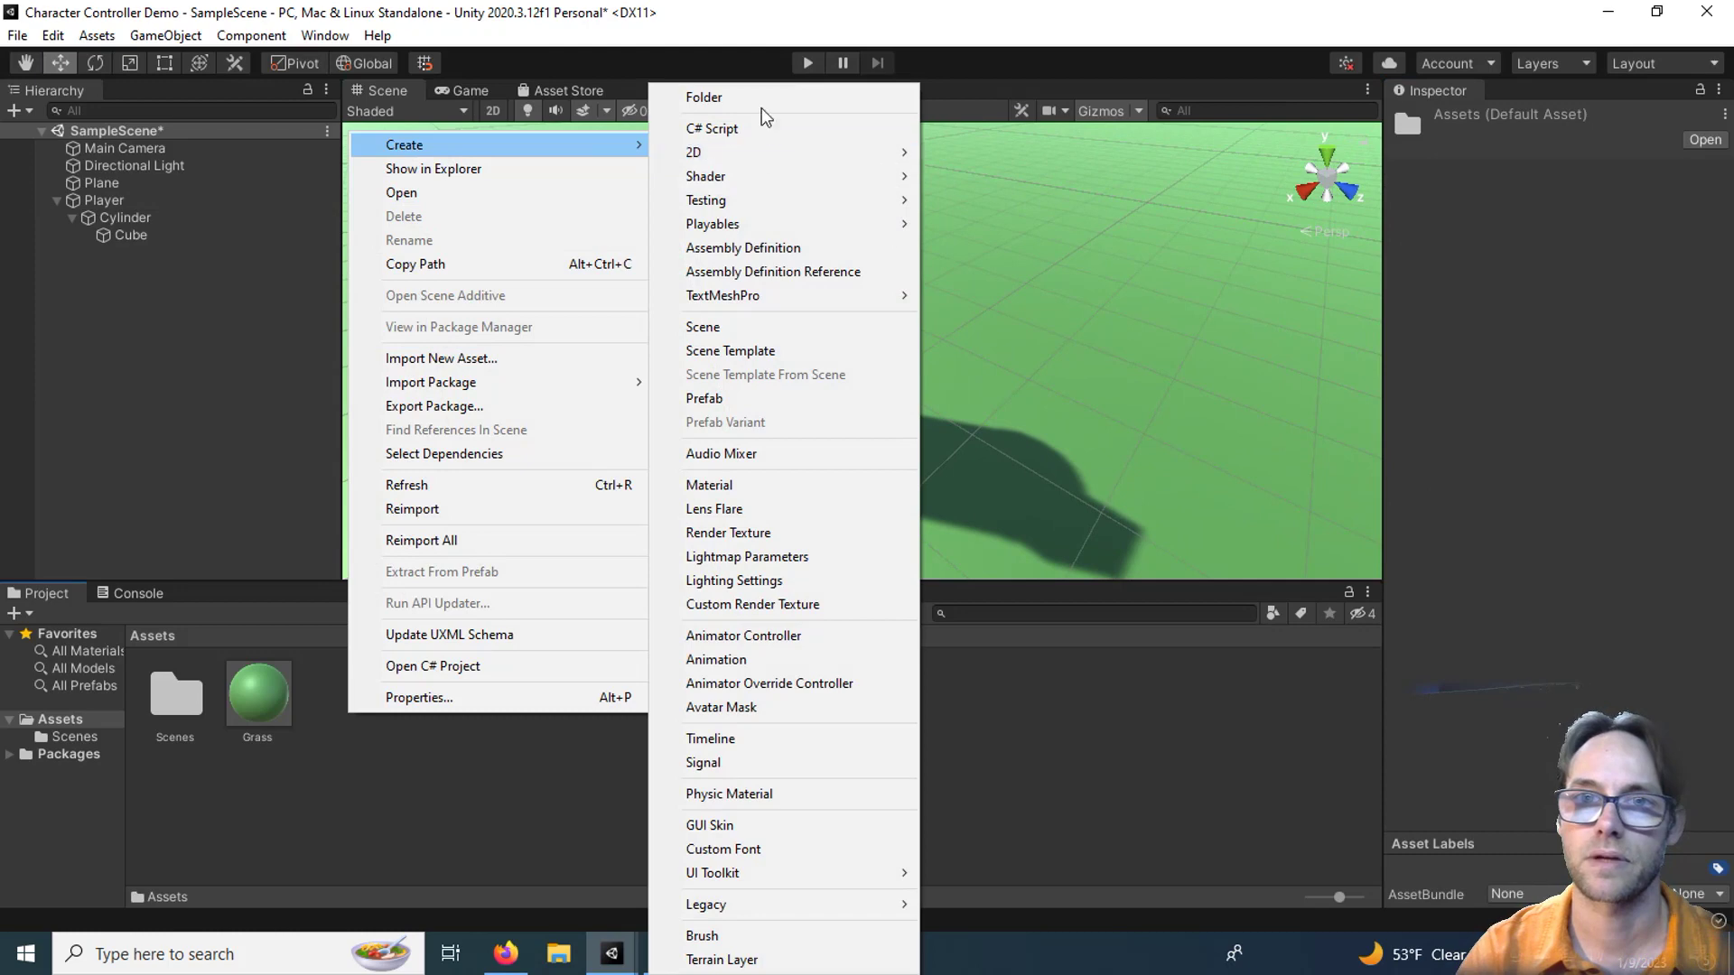
pyautogui.click(713, 129)
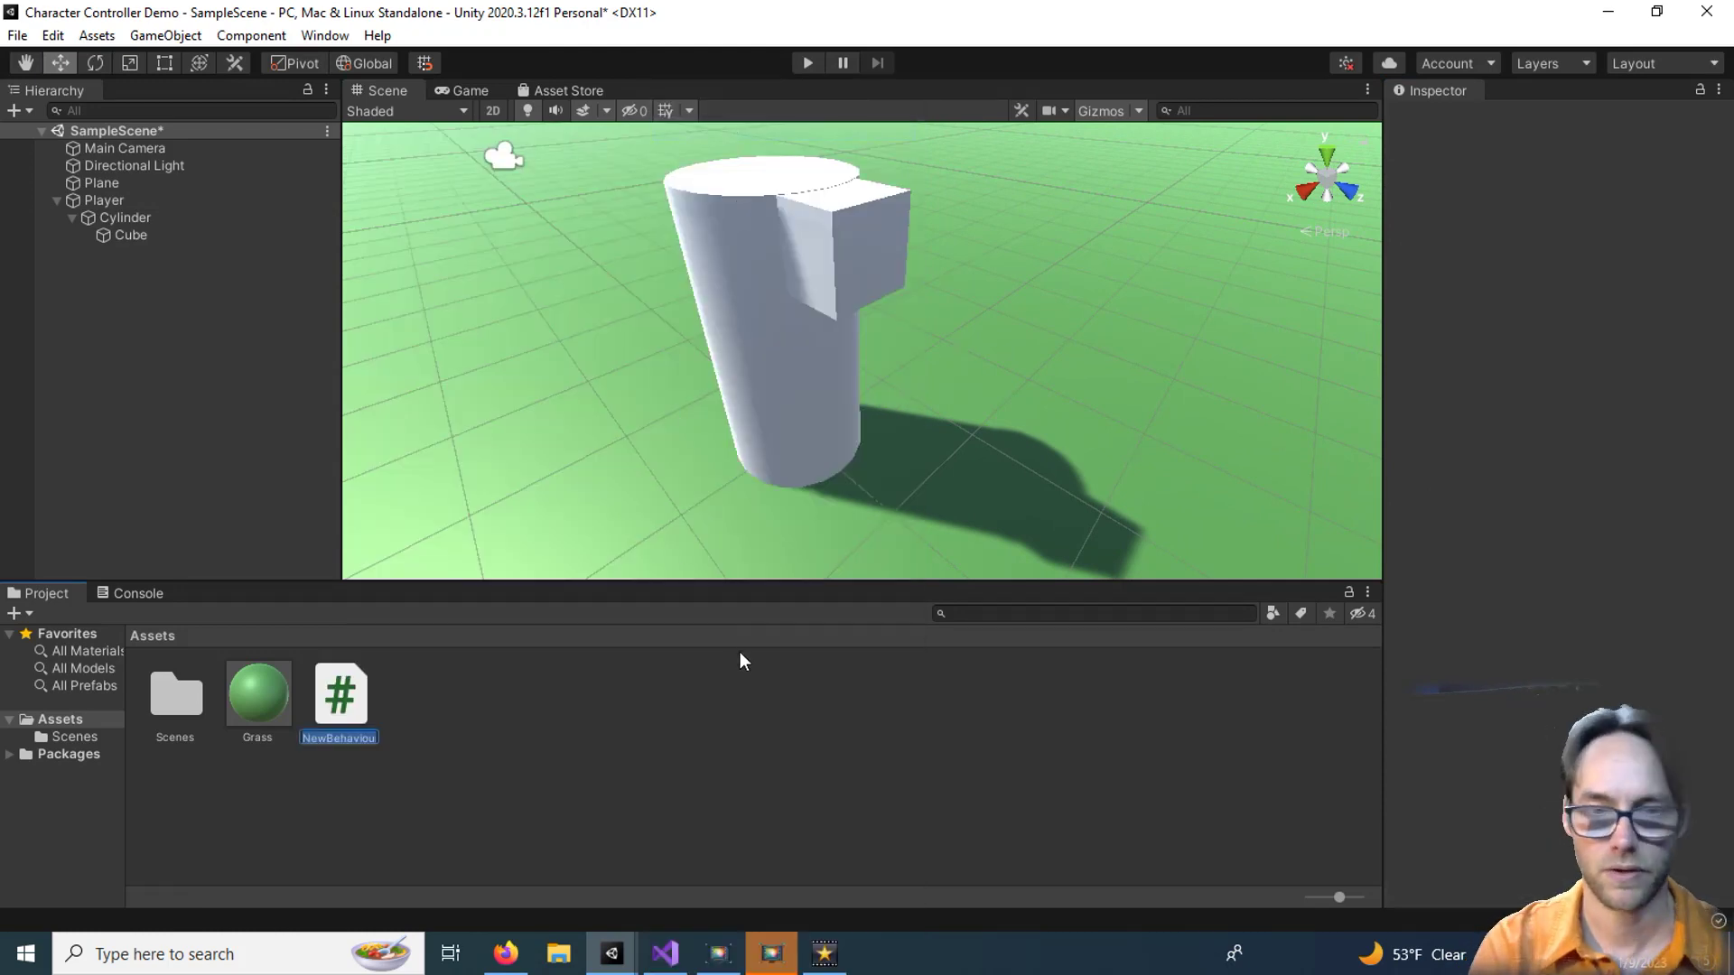
pyautogui.write('Play')
pyautogui.write('erMovement')
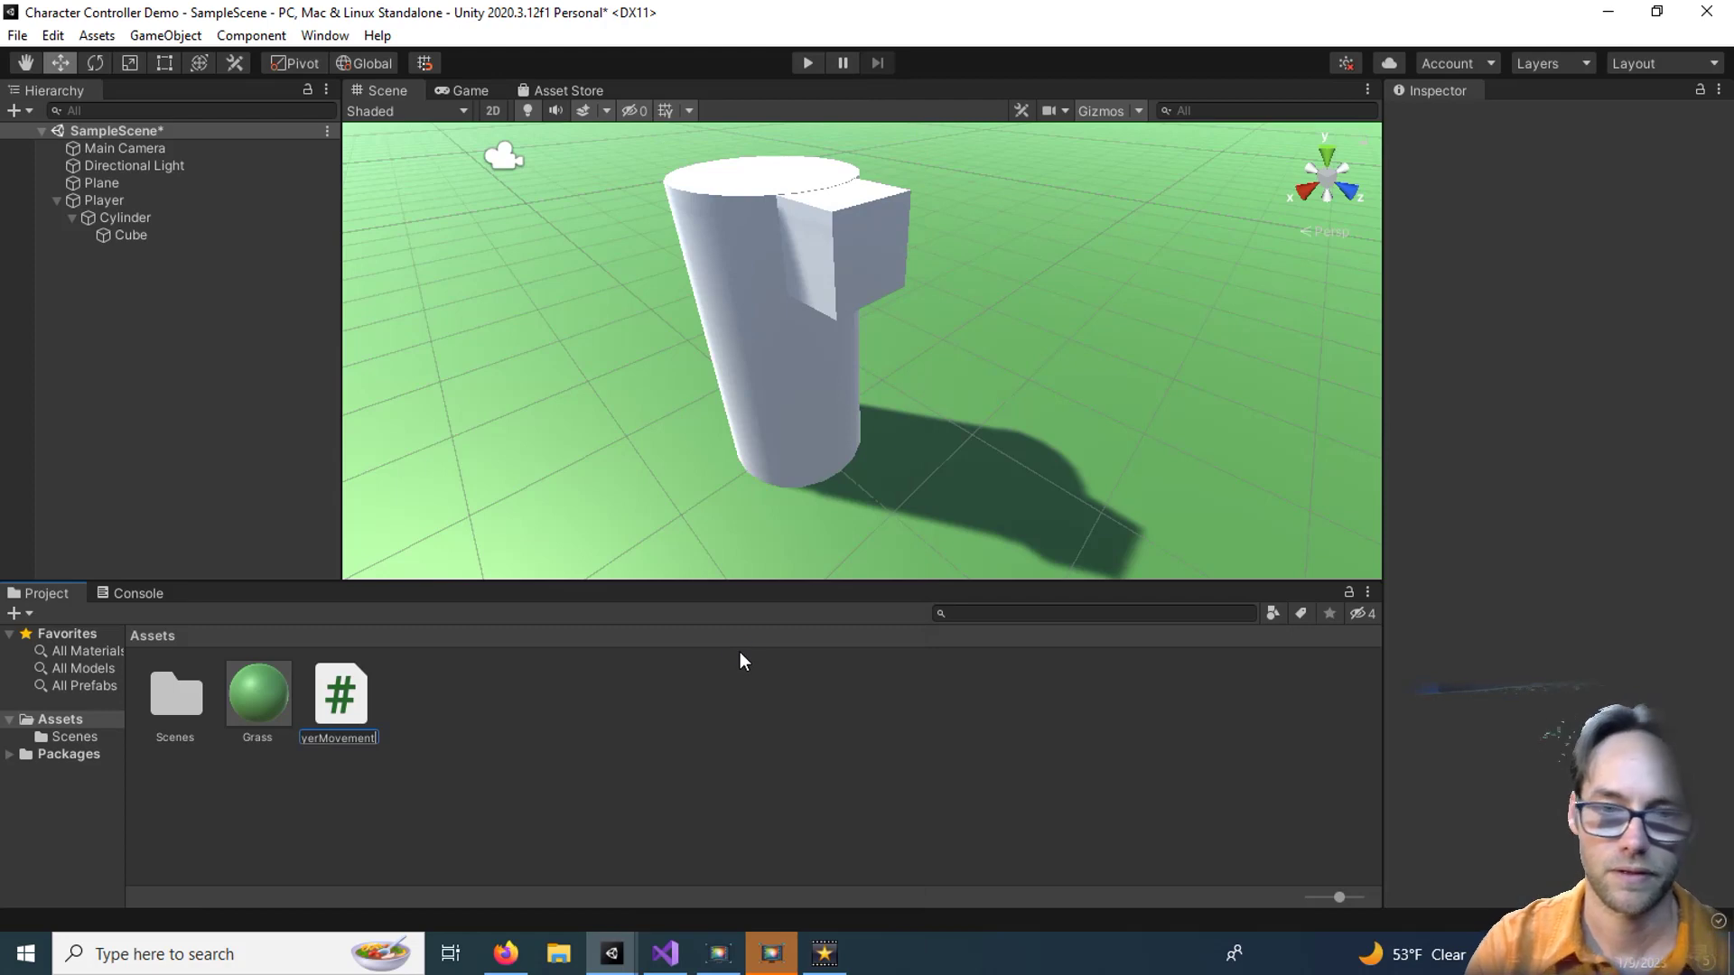
pyautogui.press('Return')
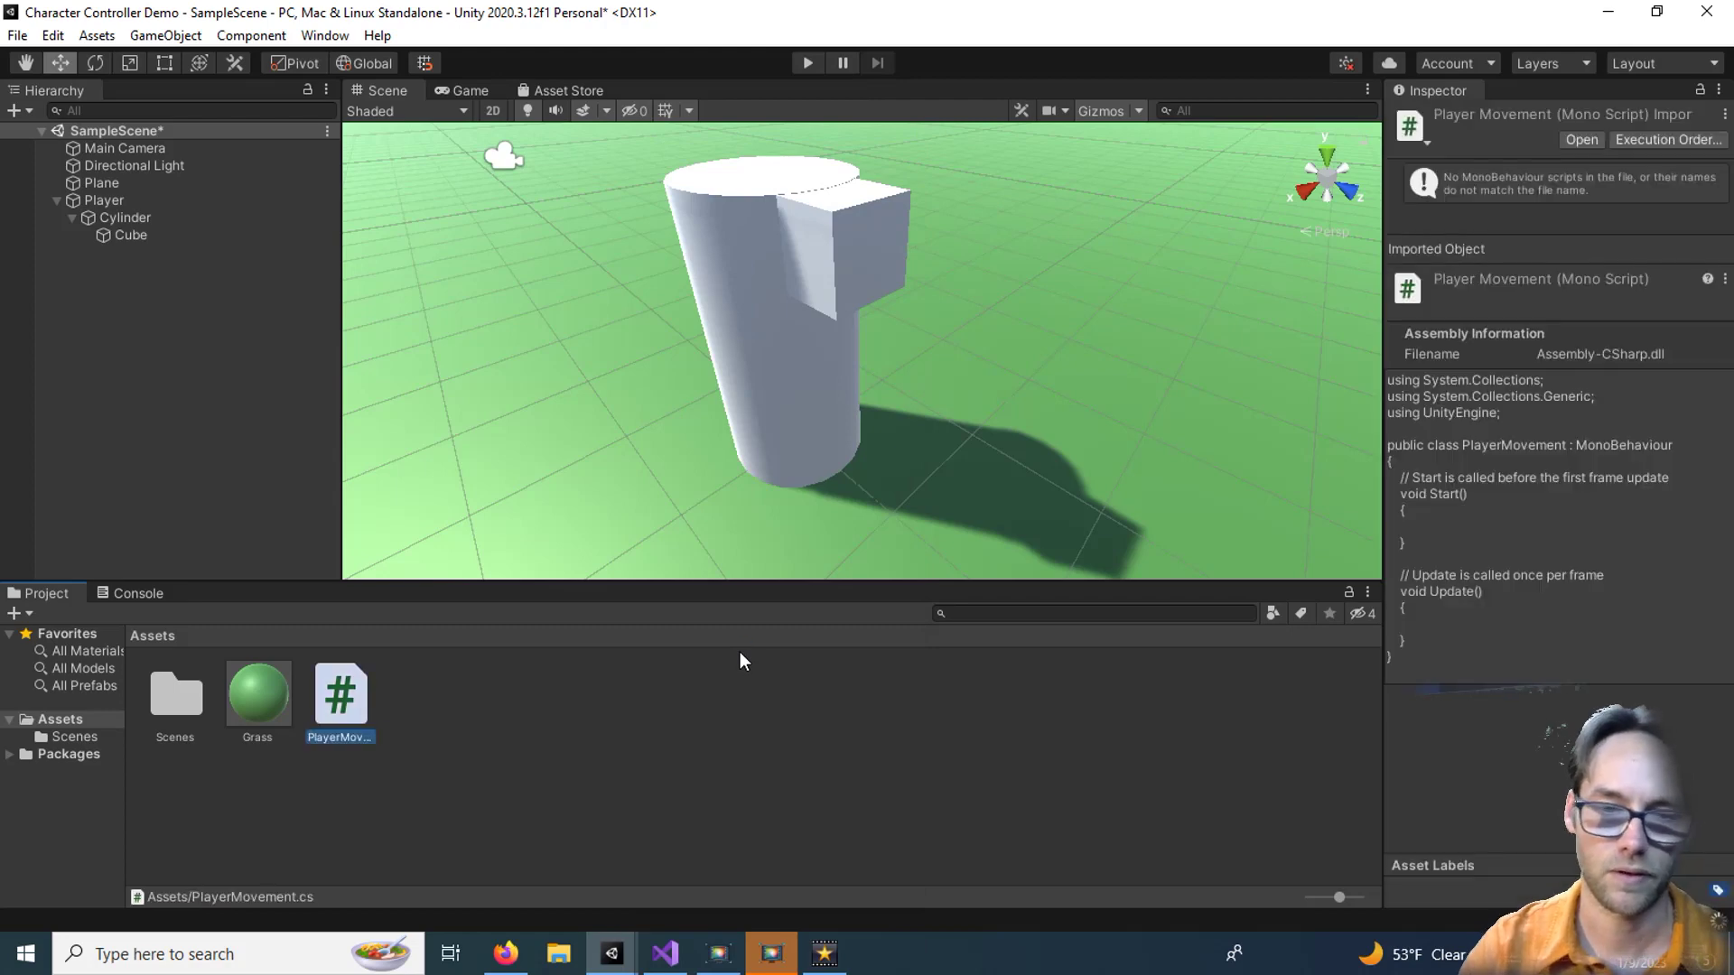
# Open PlayerMovement in Visual Studio and delete its Start method.
pyautogui.doubleClick(356, 690)
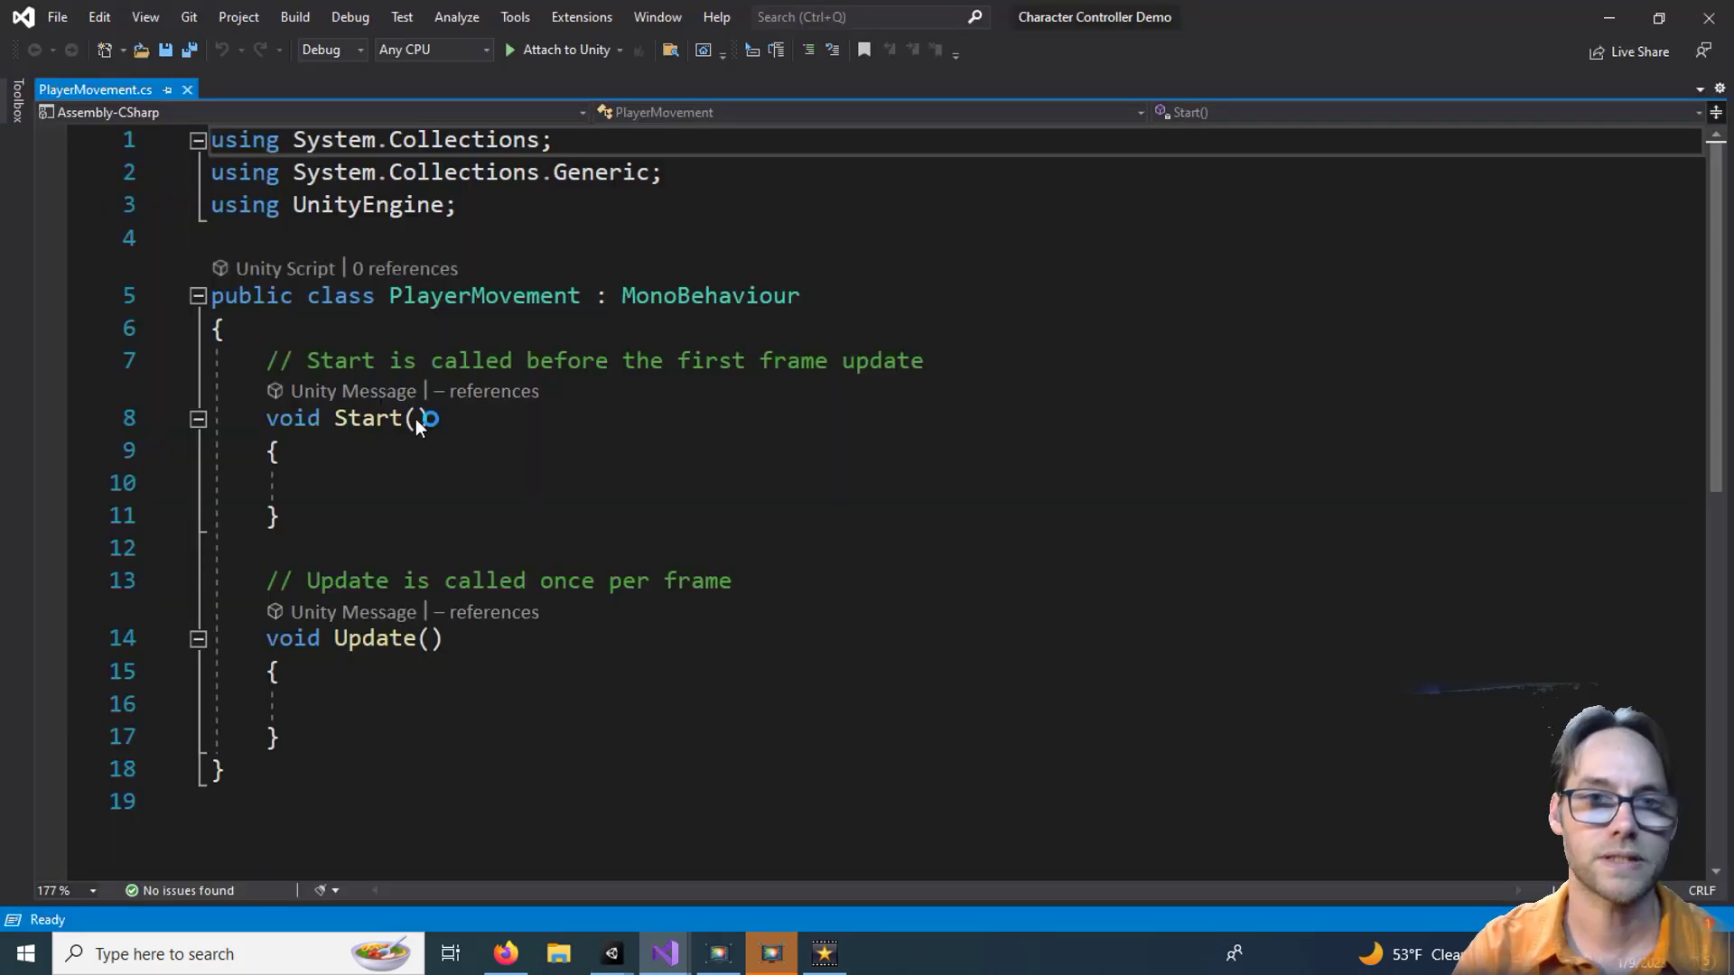
pyautogui.moveTo(344, 514); pyautogui.dragTo(129, 370)
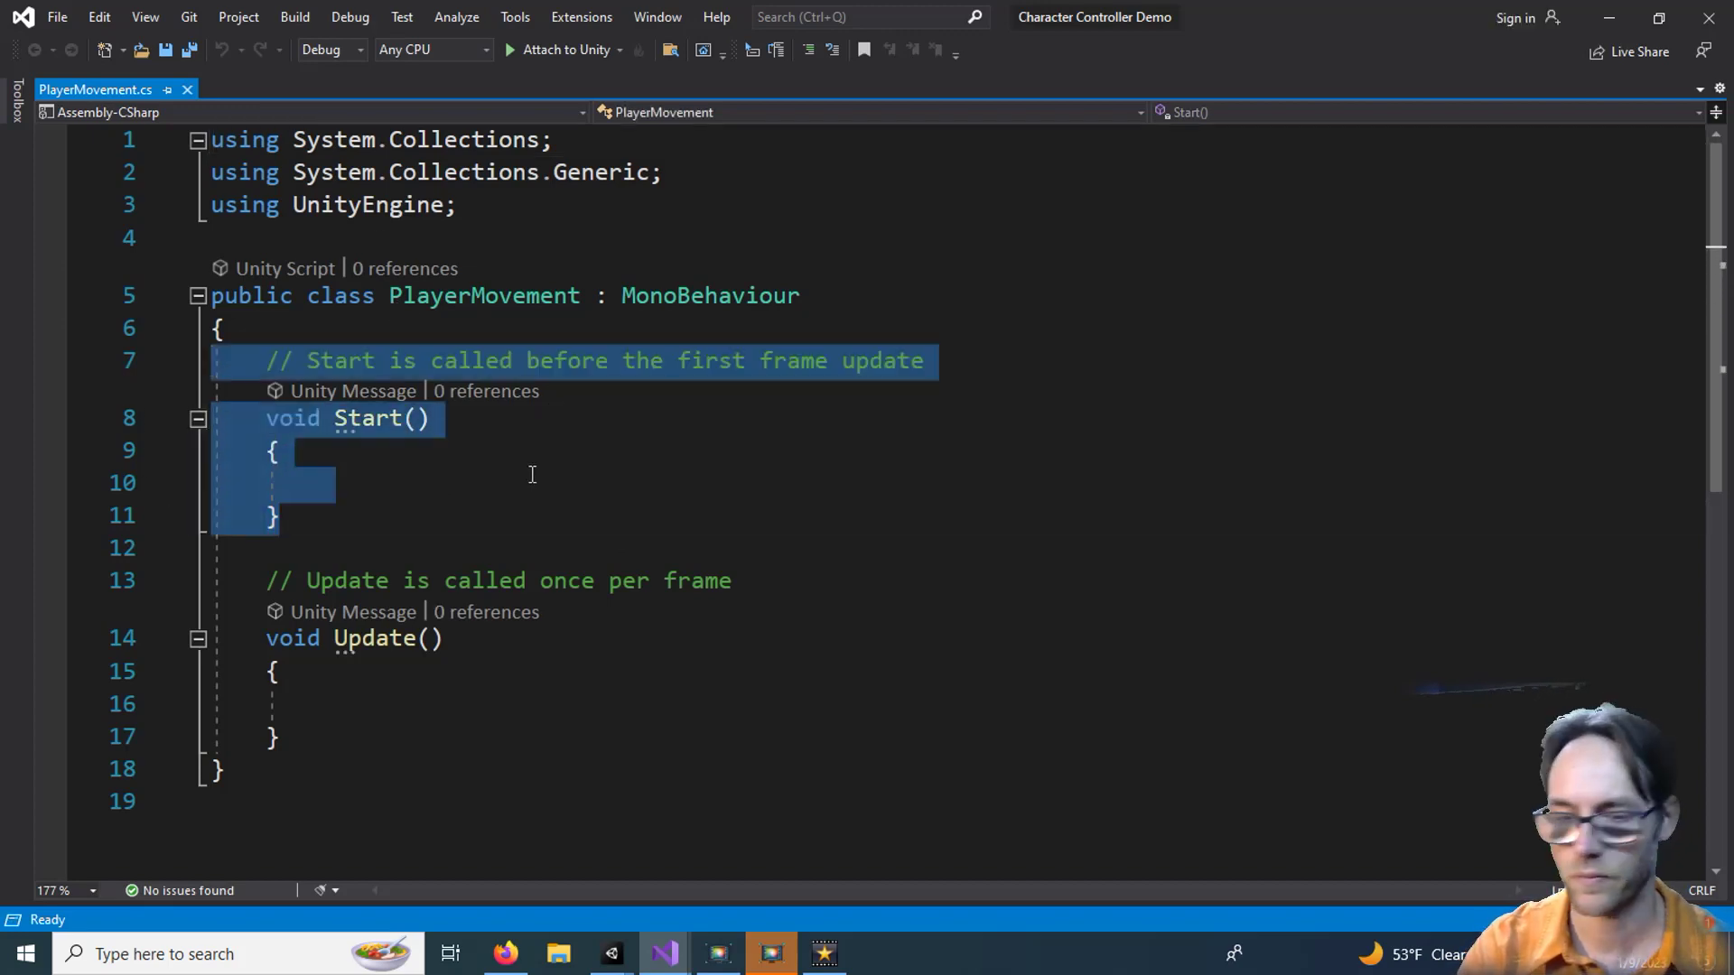
pyautogui.press('Delete')
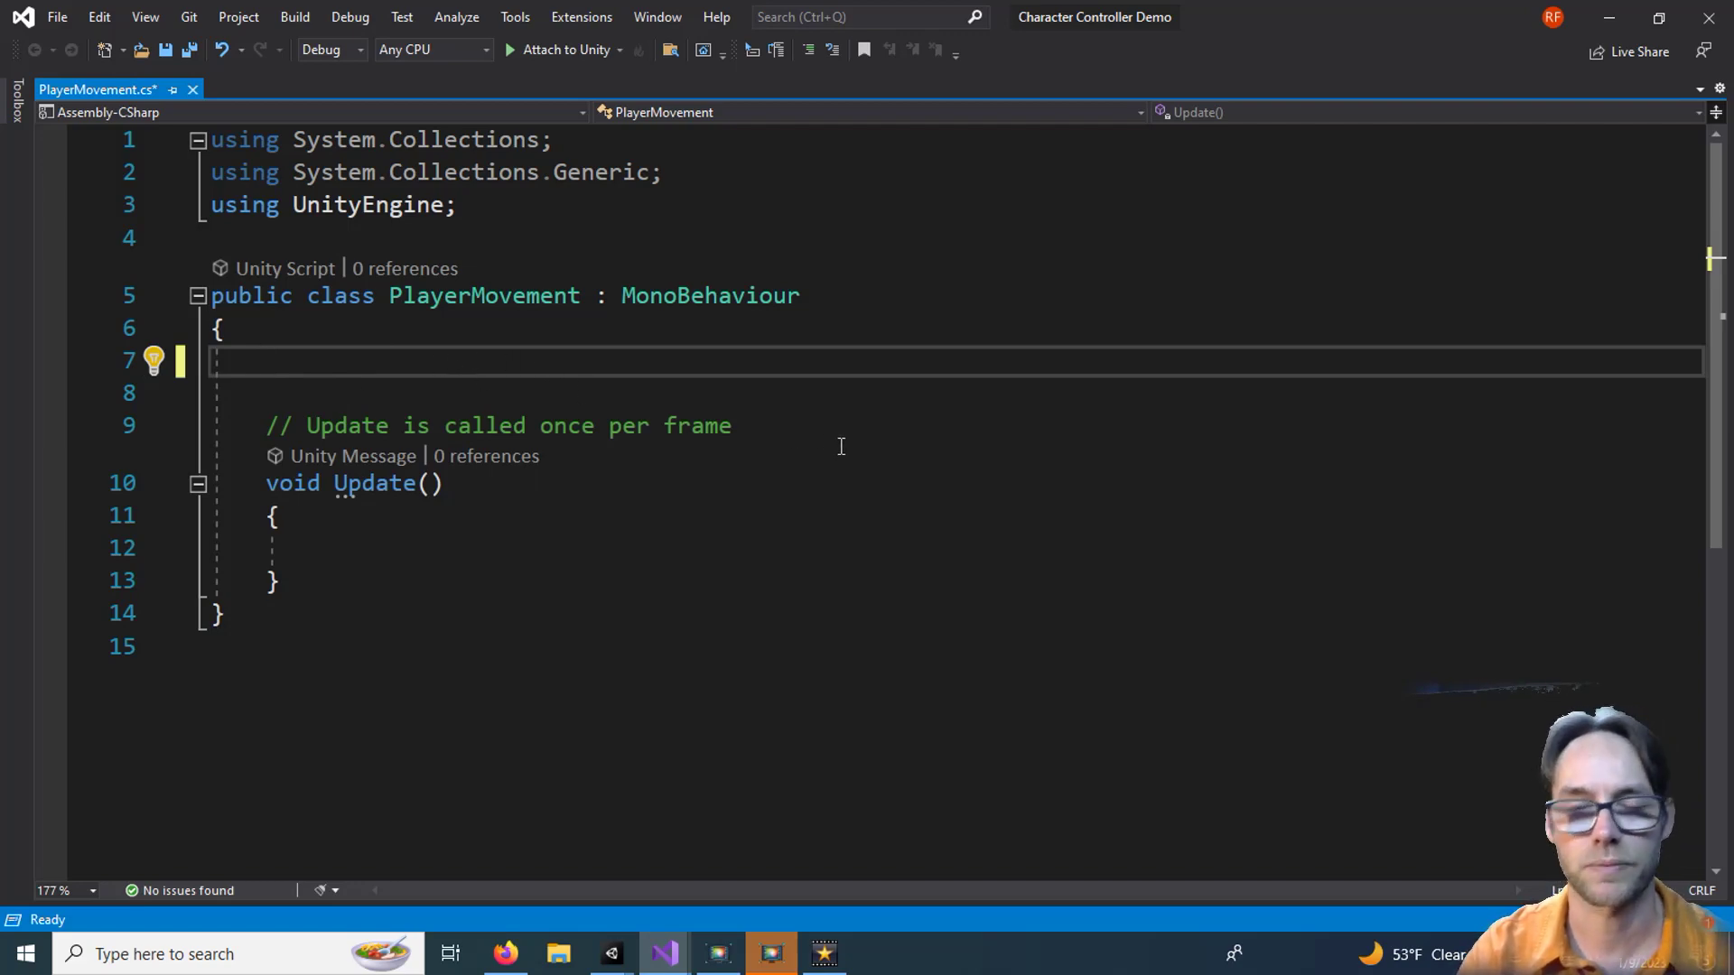
# Begin declaring the field 'public CharacterController controller'.
pyautogui.write('public Chara')
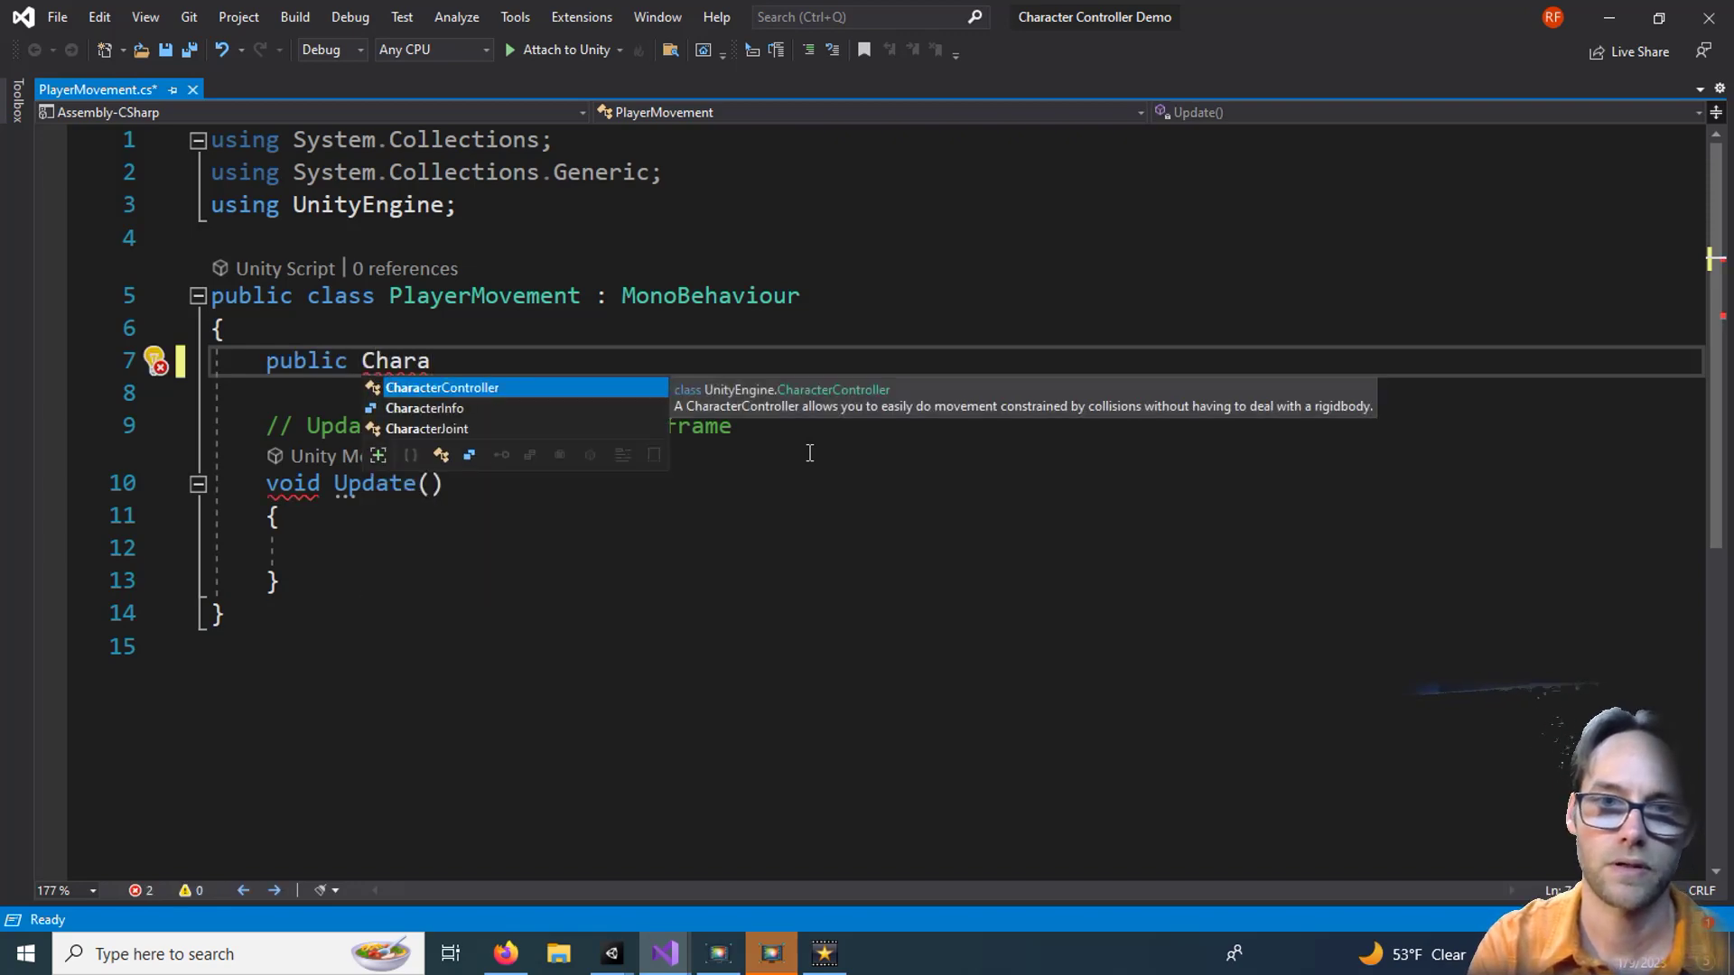
pyautogui.press('Tab')
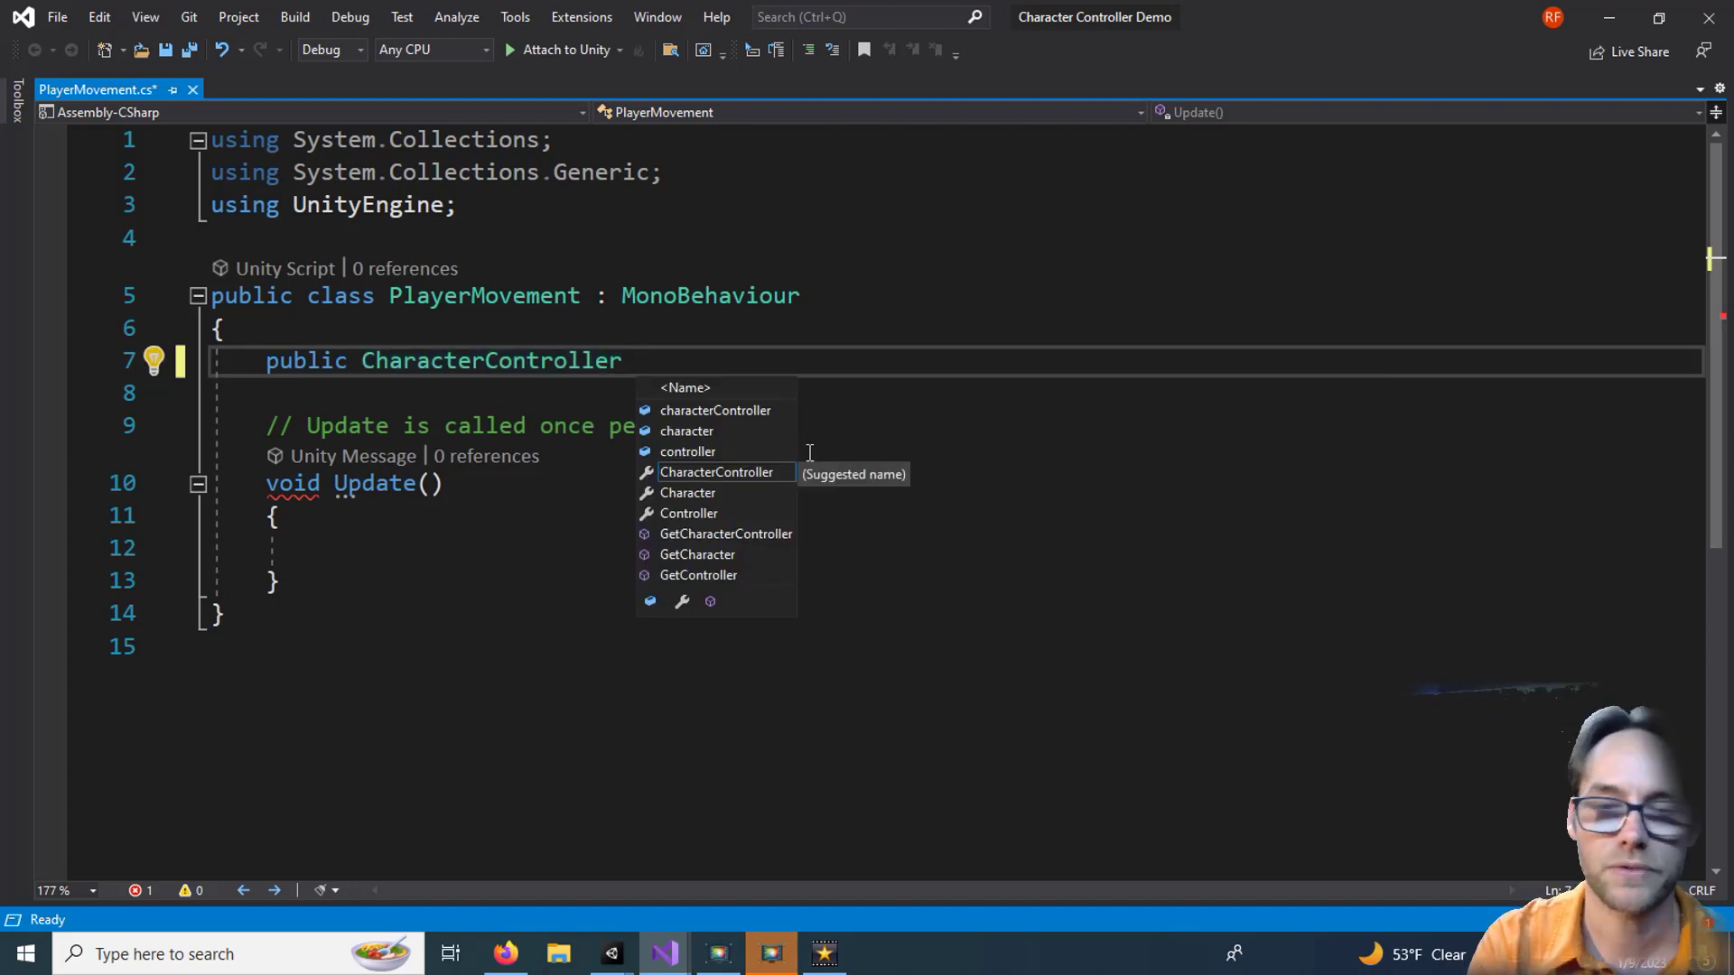
pyautogui.write('controller')
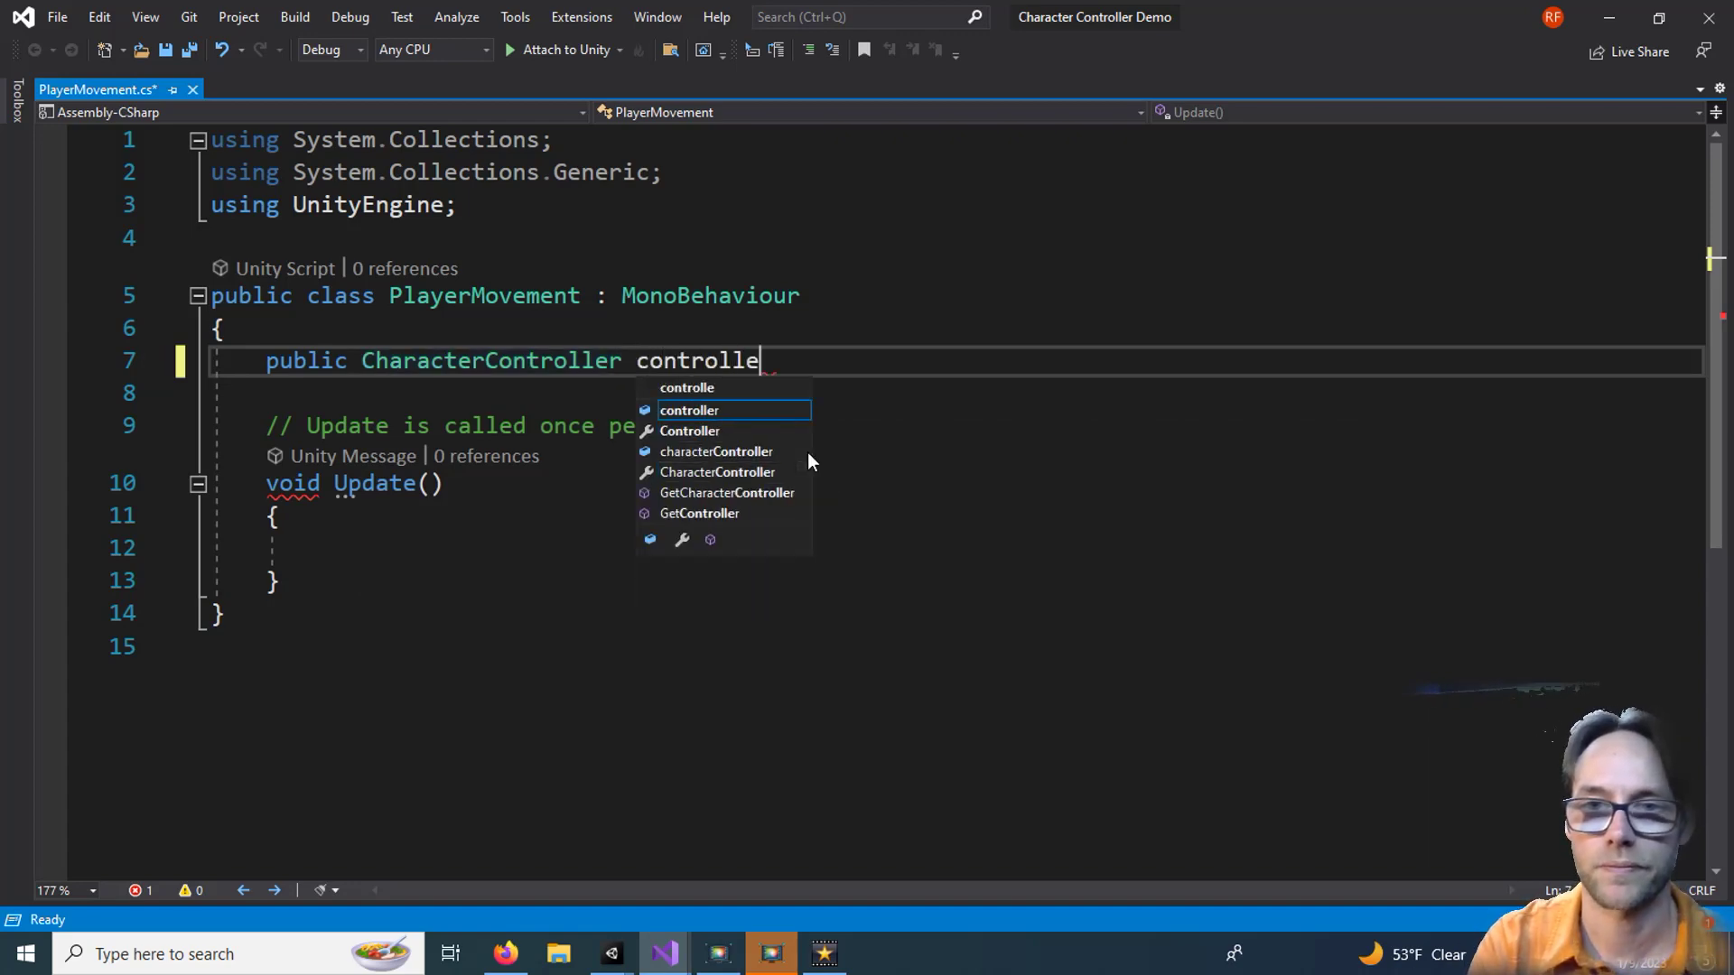